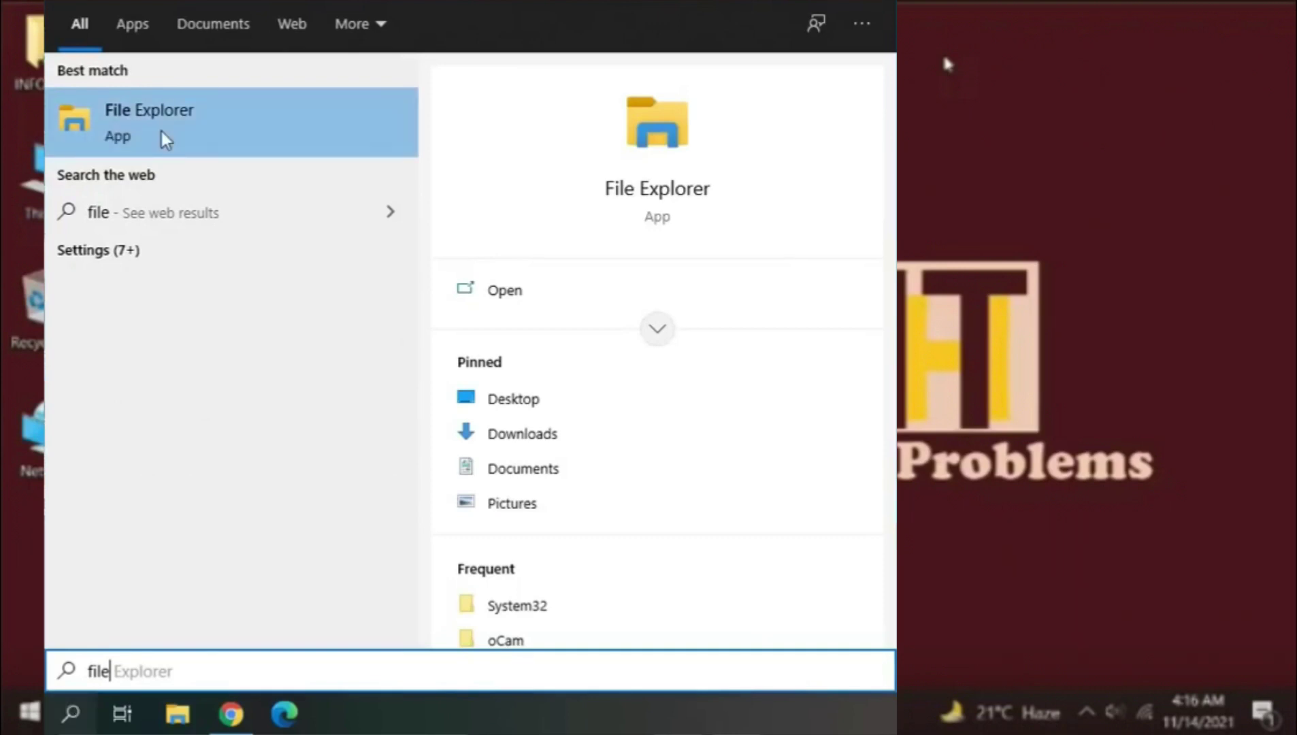
Step: Open File Explorer and view the drives under This PC, selecting Local Disk (C:)
left_click(163, 136)
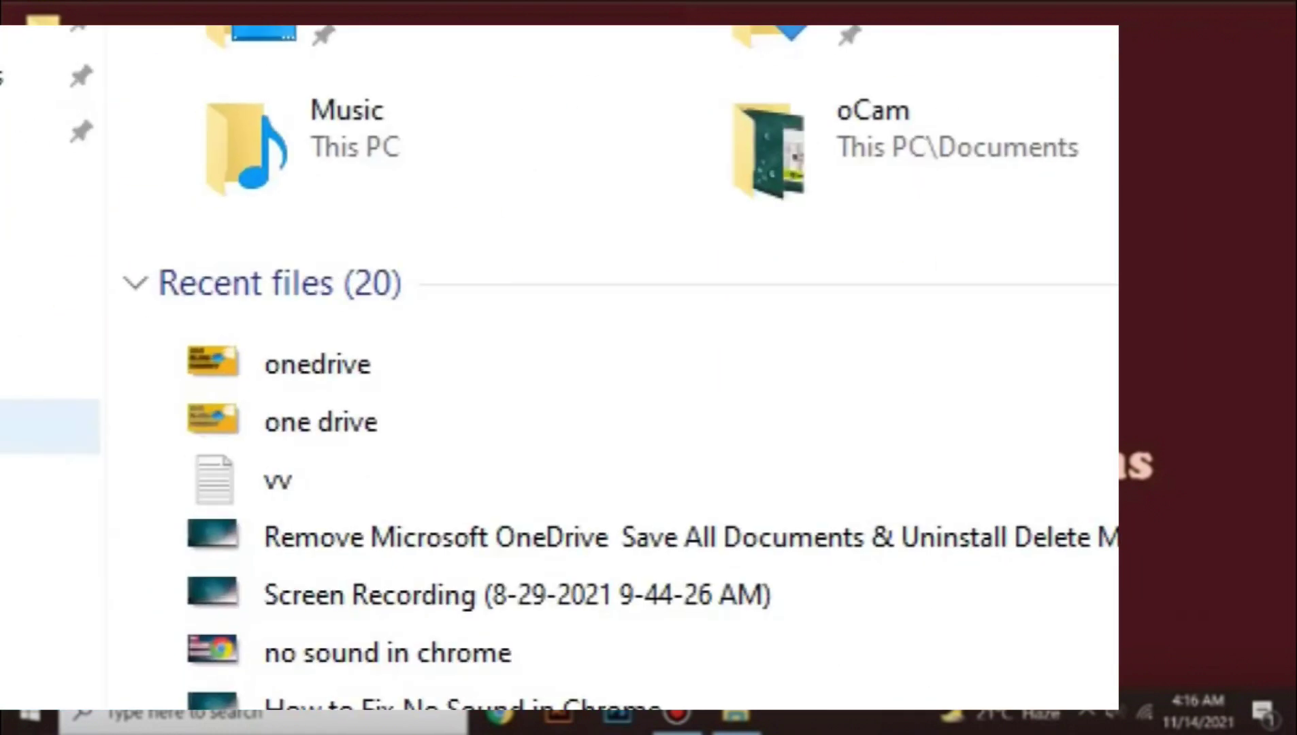
left_click(47, 426)
left_click(381, 435)
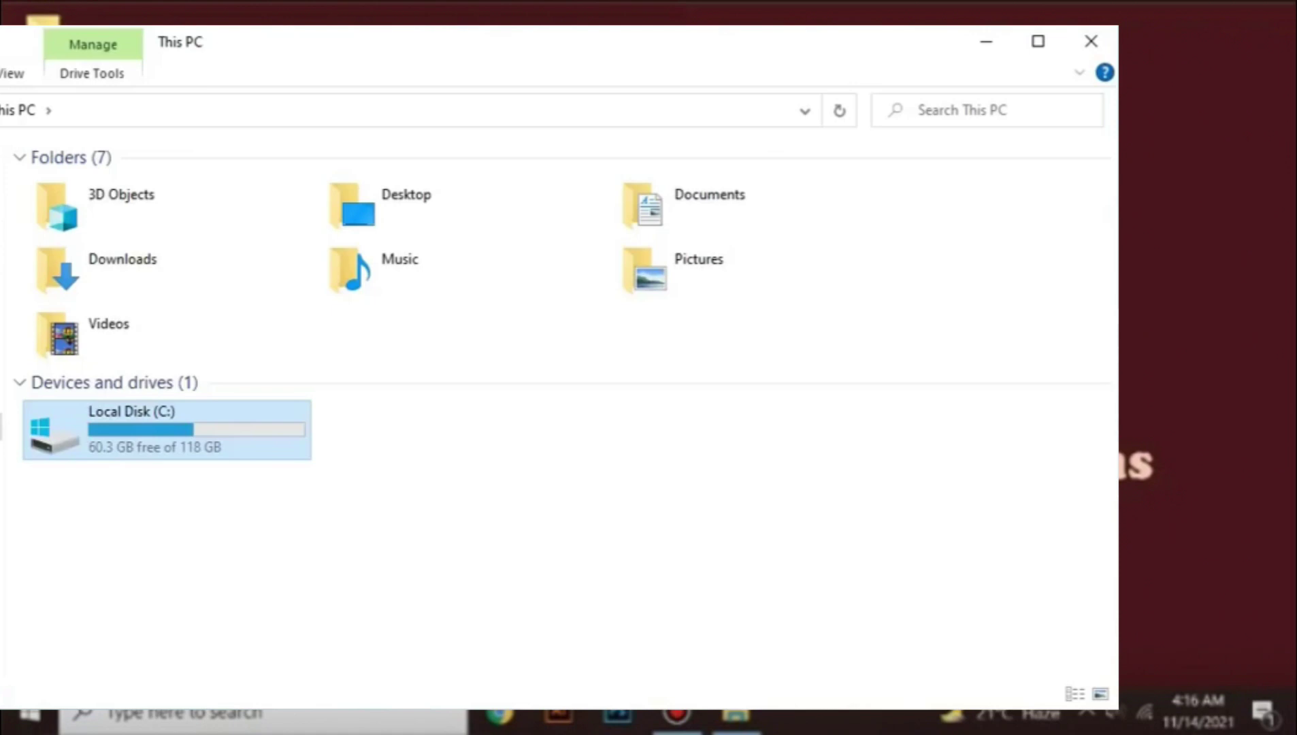
Step: Launch Disk Management by running diskmgmt.msc, and close the This PC window
key("super")
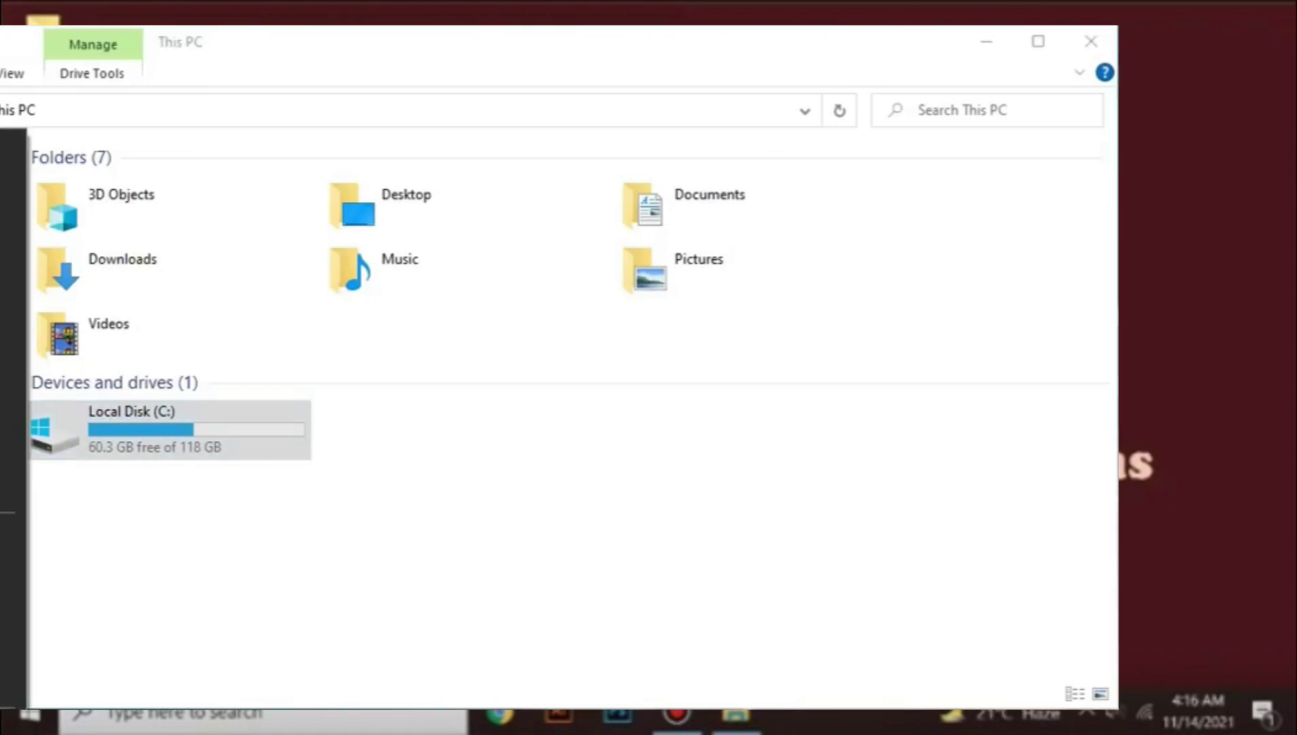
key("super+r")
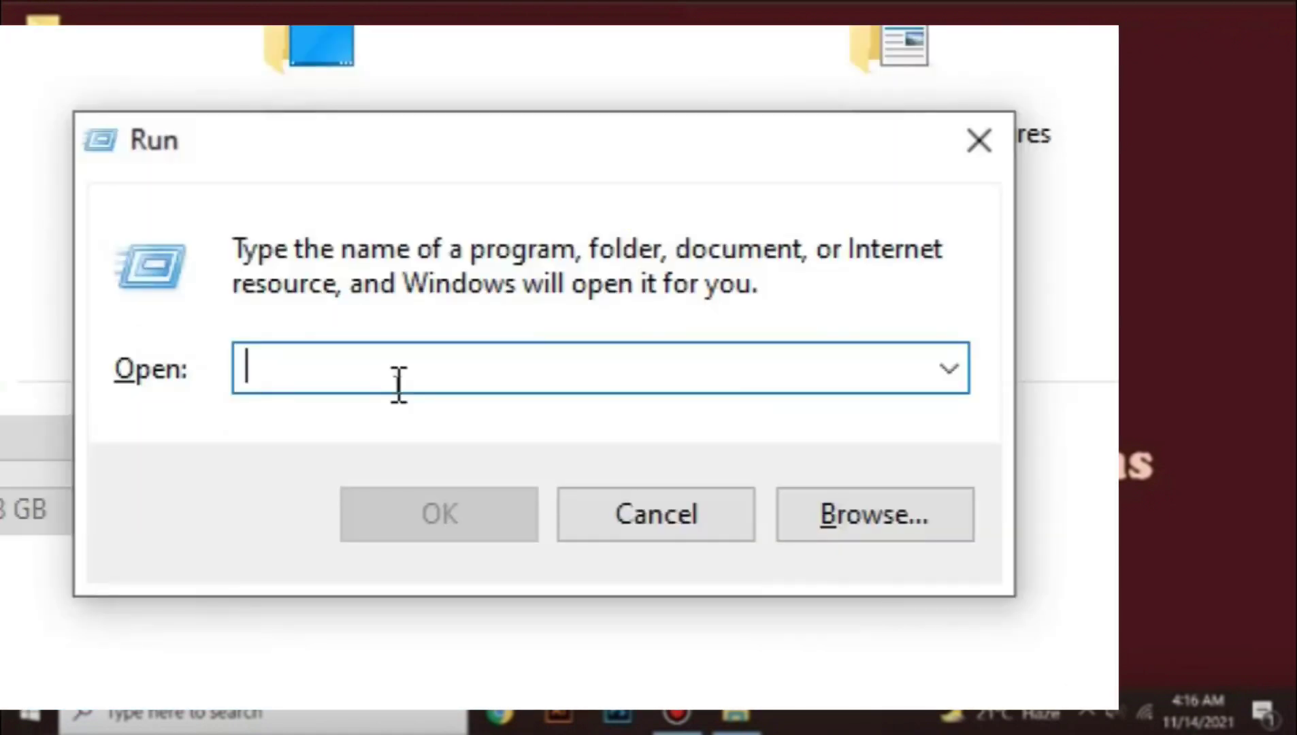
type("di")
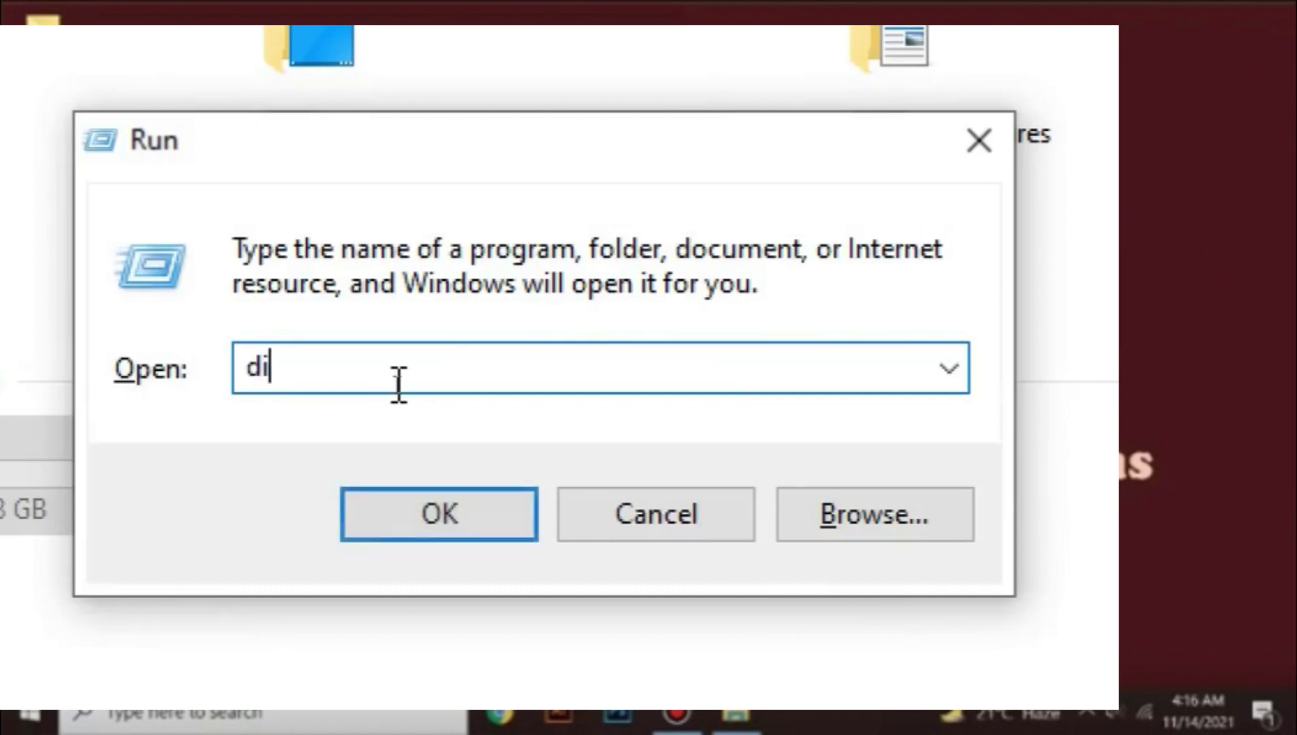
type("skmg")
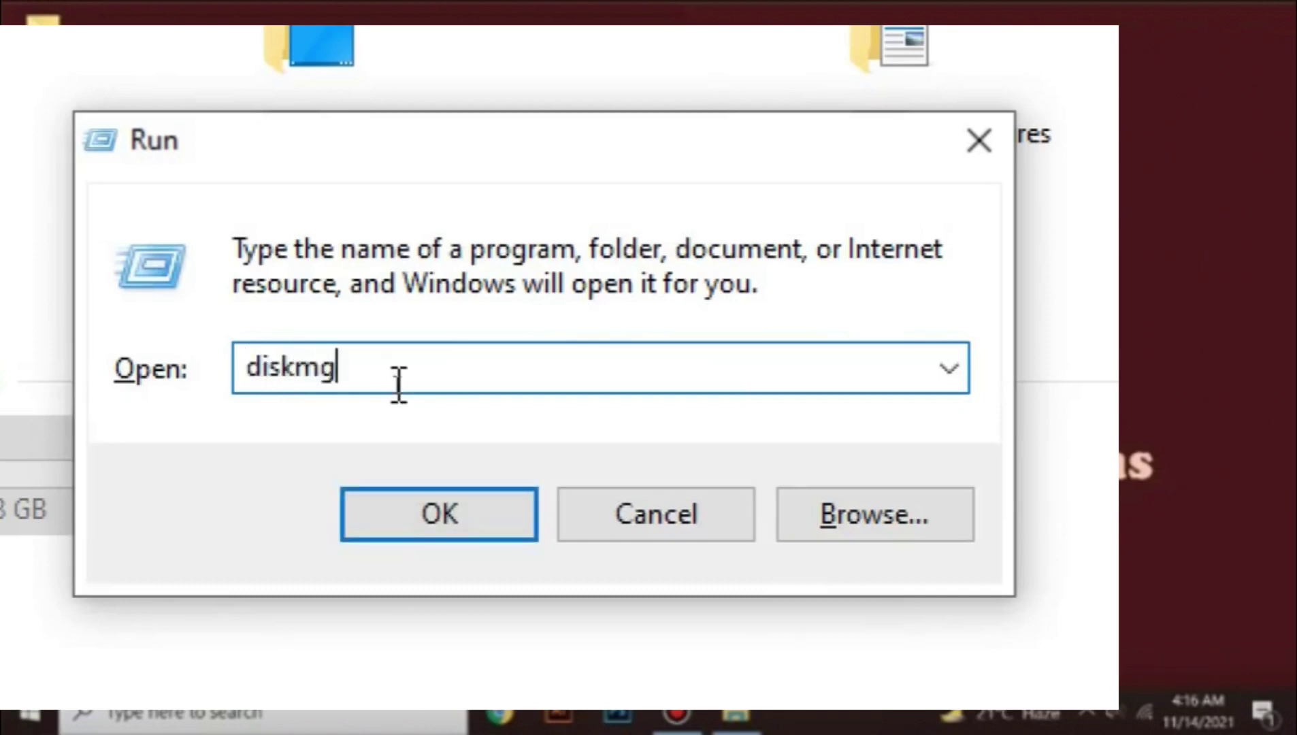
type("mt.")
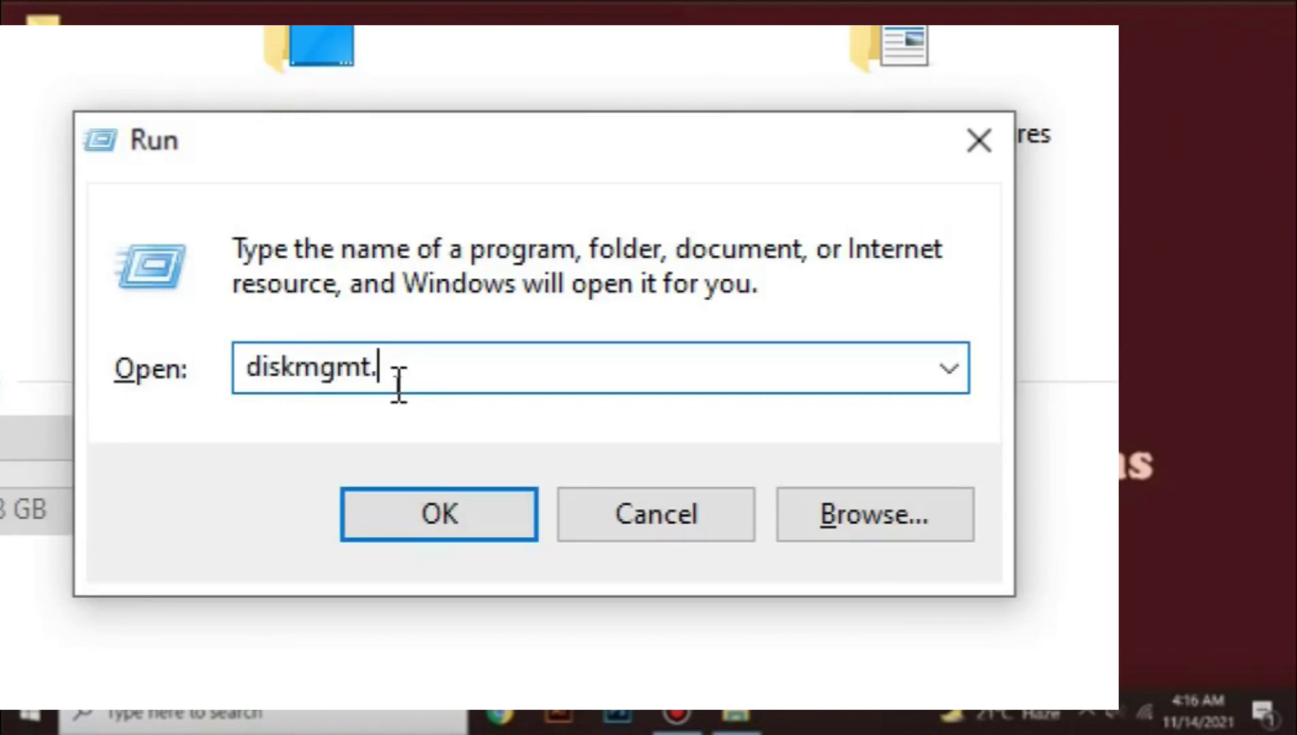
type("msc")
left_click(491, 503)
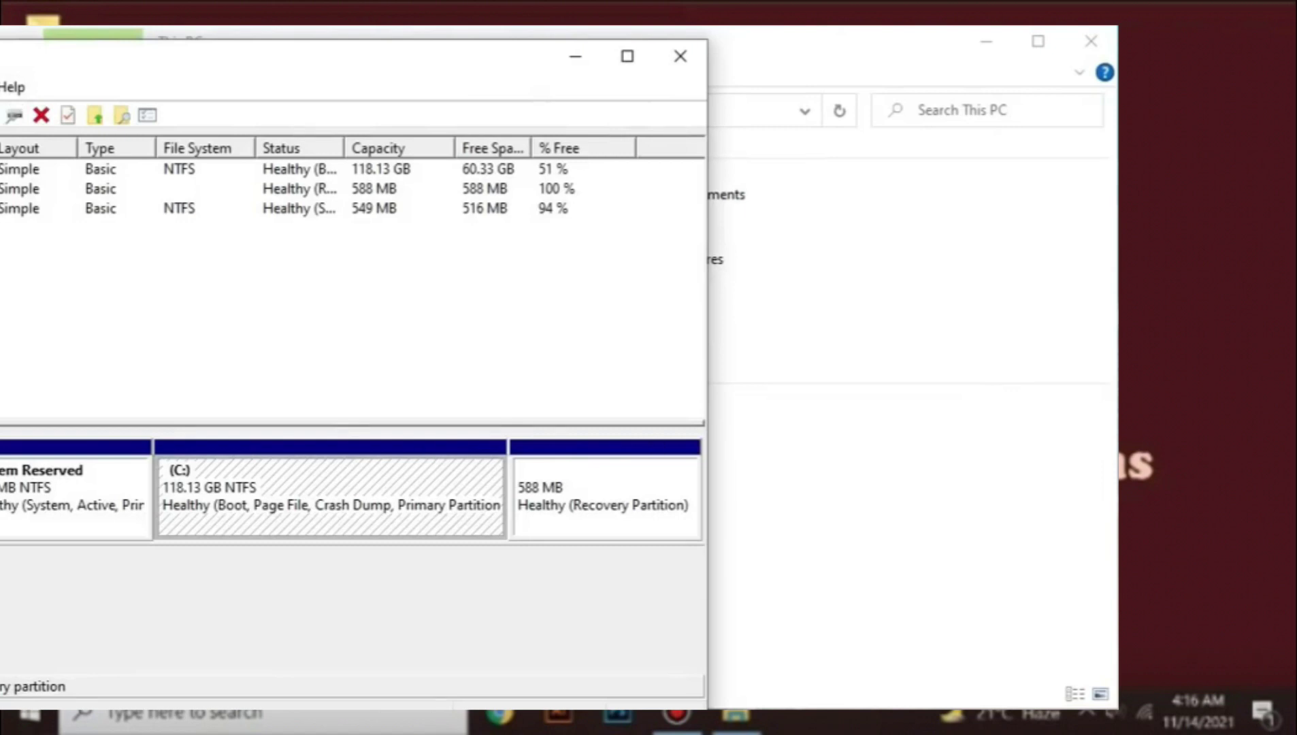
left_click(1088, 43)
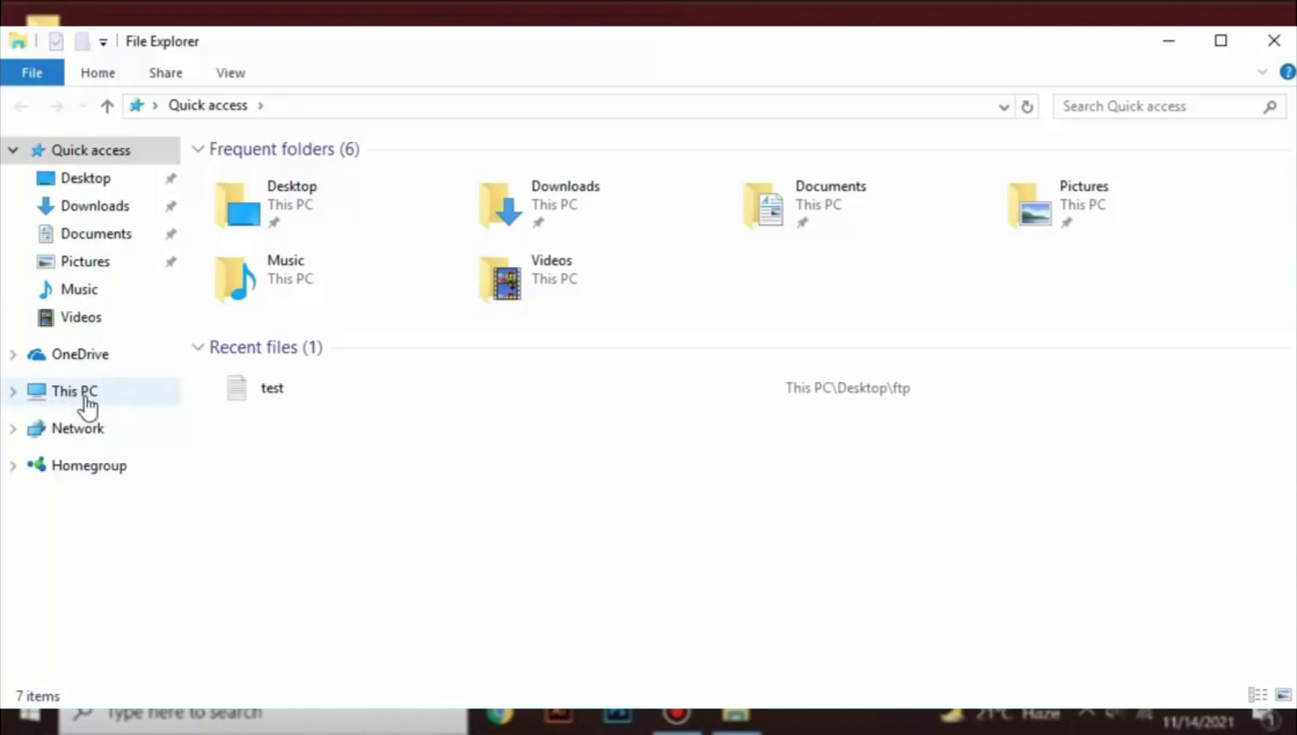
Step: Open Computer Management for This PC and show its Disk Management view
right_click(102, 398)
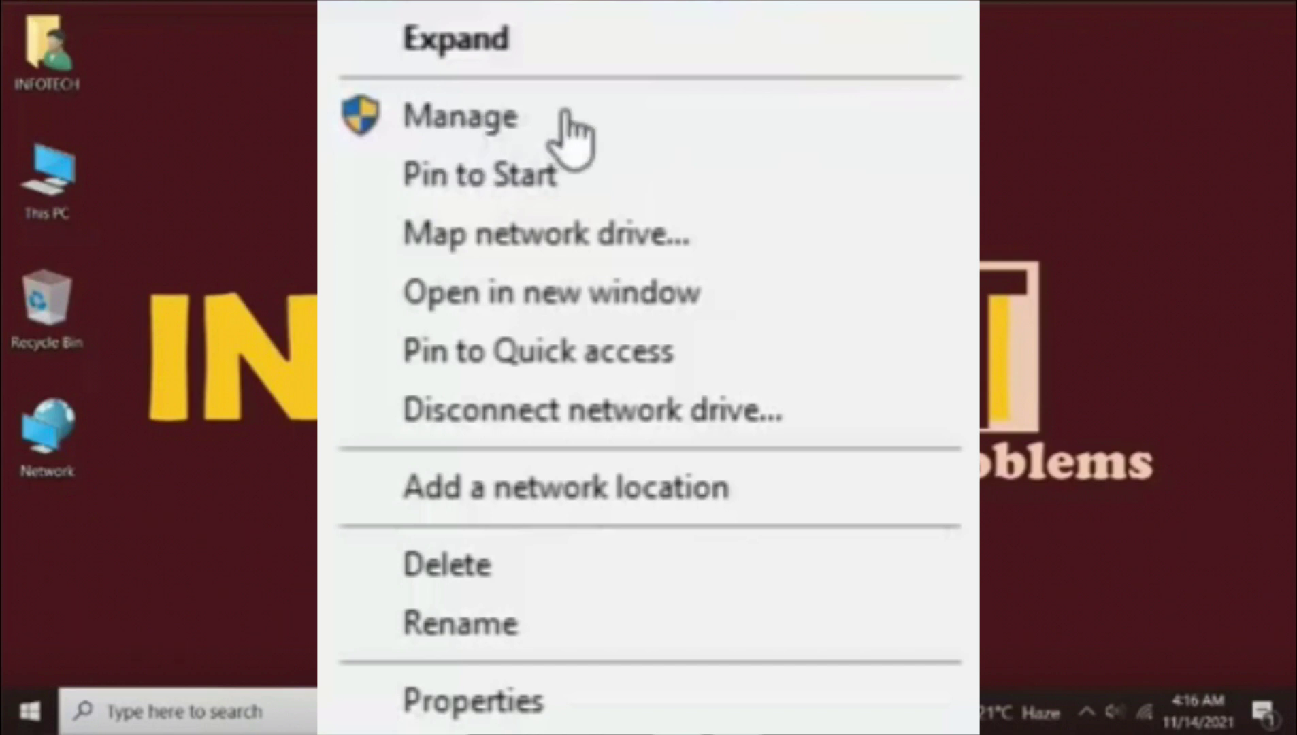
left_click(500, 117)
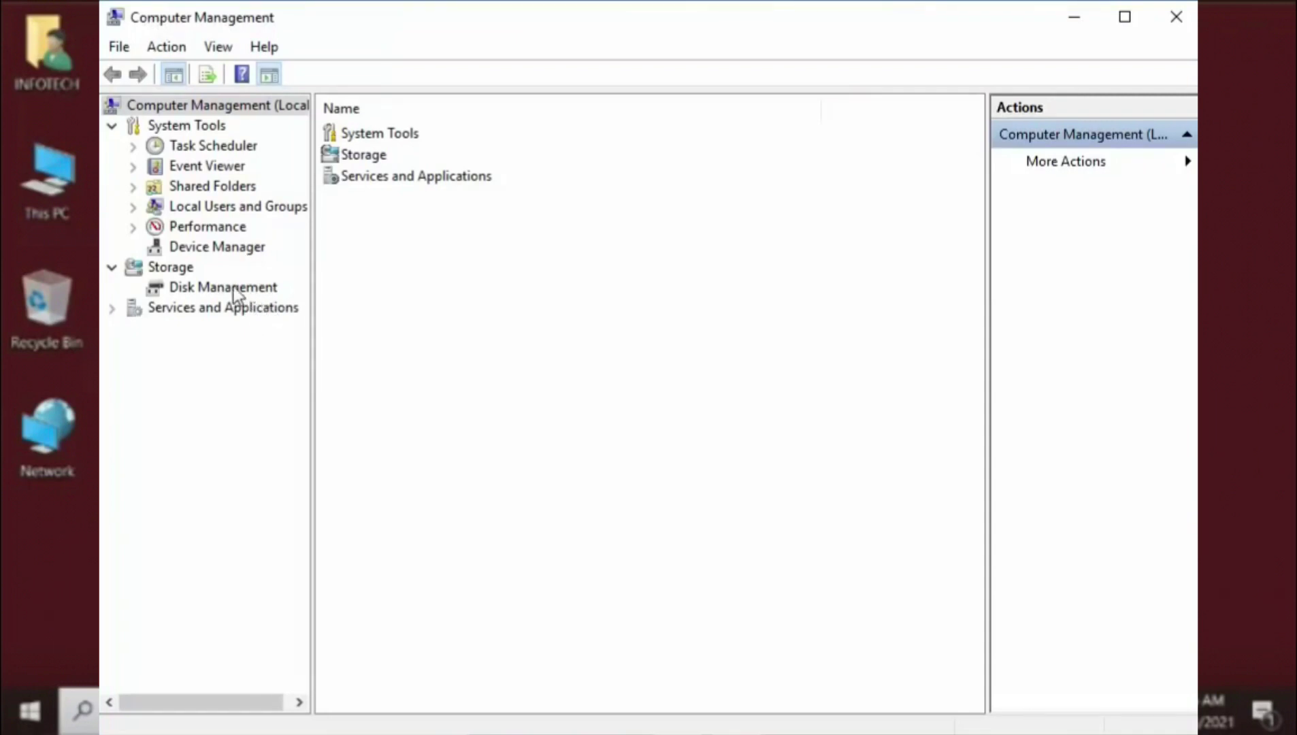
left_click(203, 284)
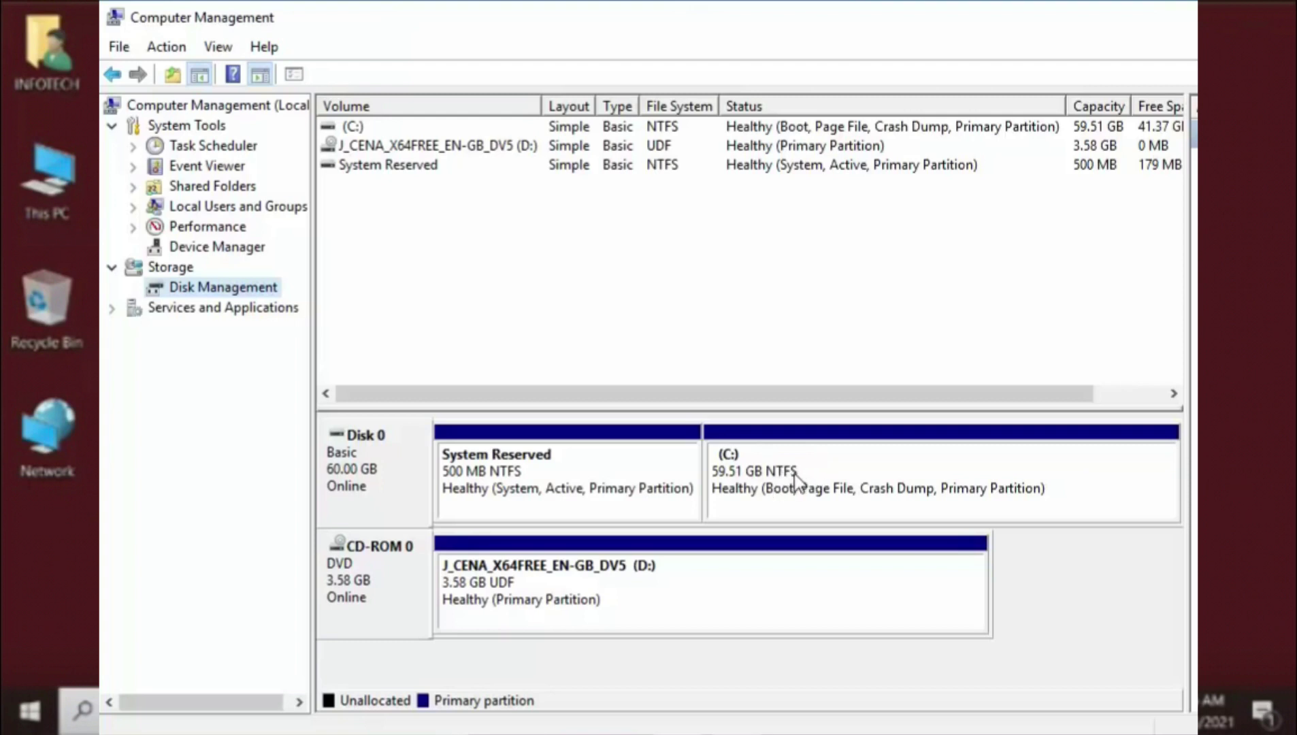
Step: Shrink the C: volume on Disk 0 by 5000 MB
right_click(867, 466)
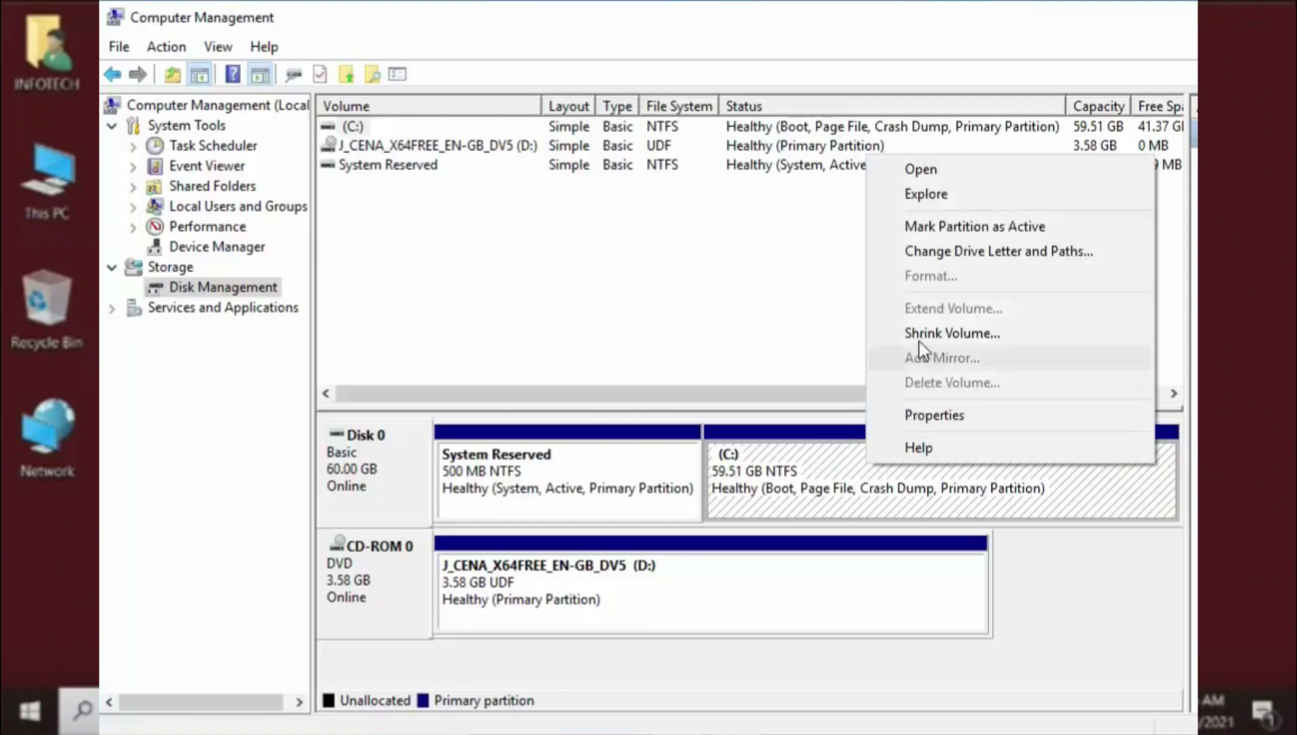
left_click(962, 335)
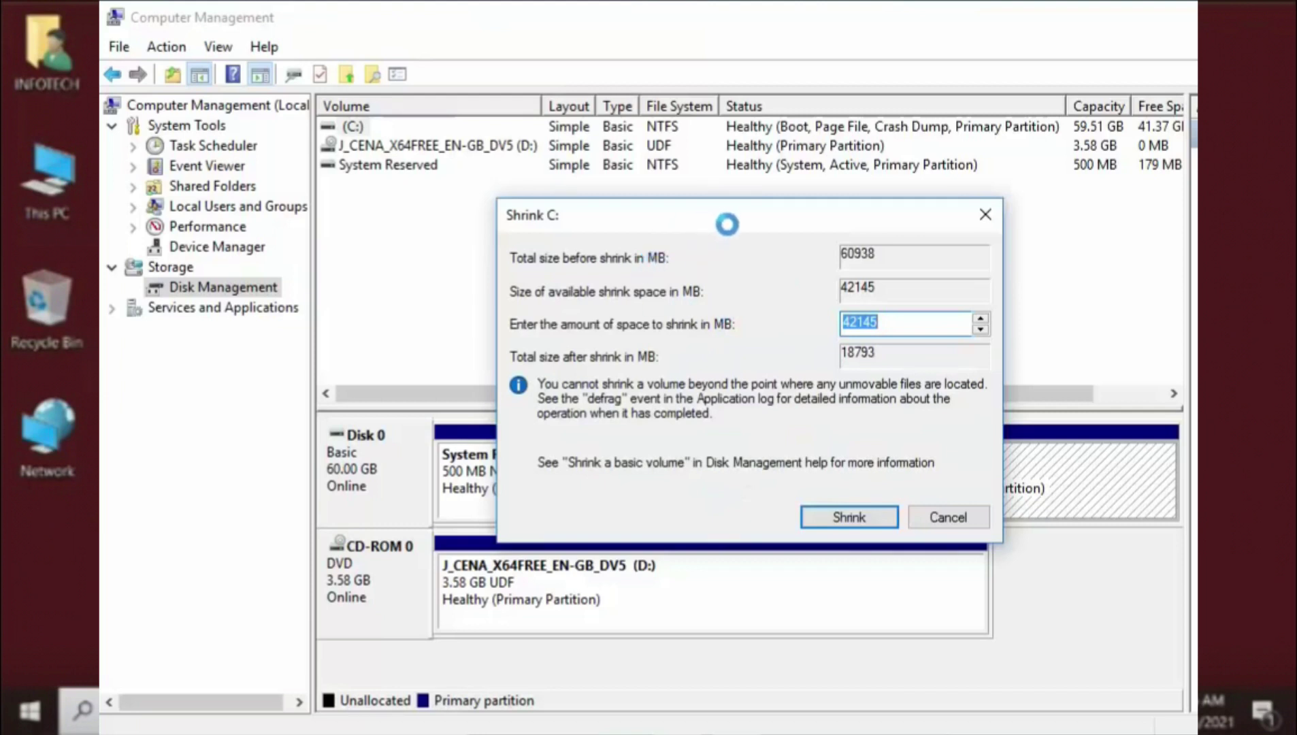
left_click_drag(723, 217, 728, 222)
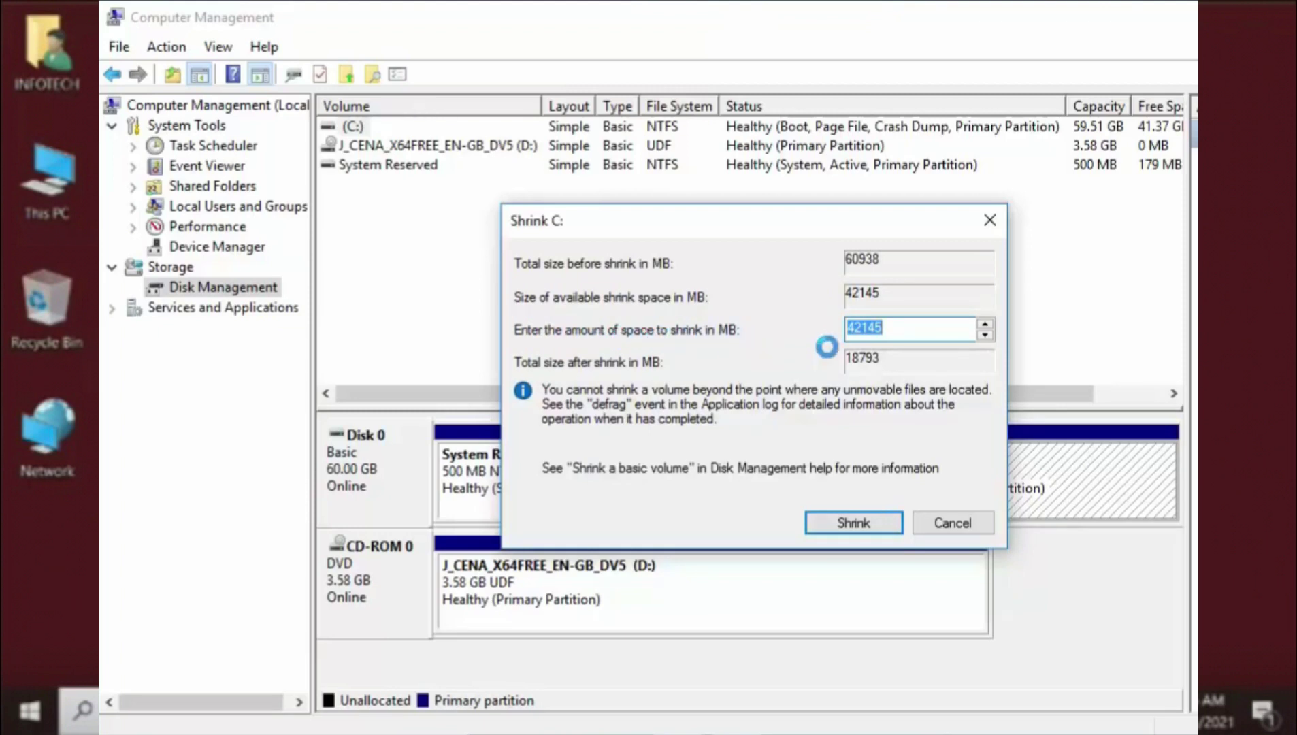
left_click(903, 328)
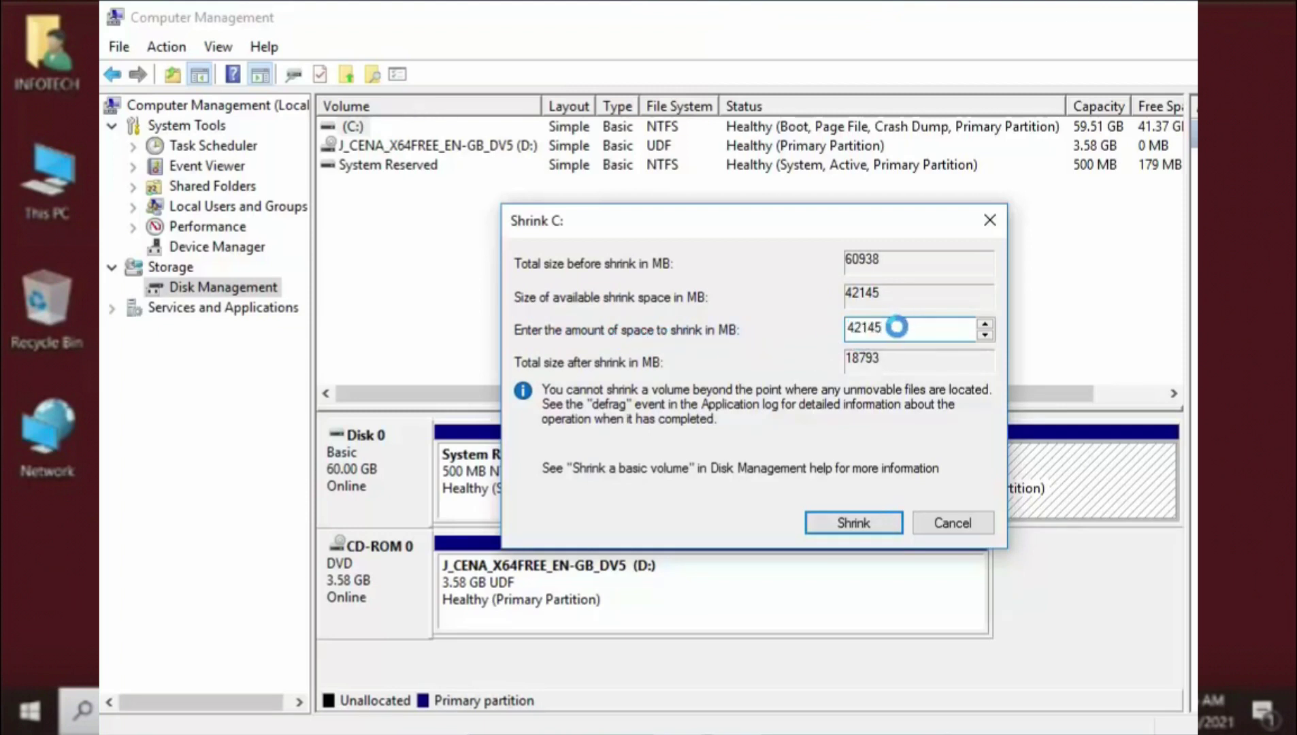
left_click_drag(903, 327, 847, 327)
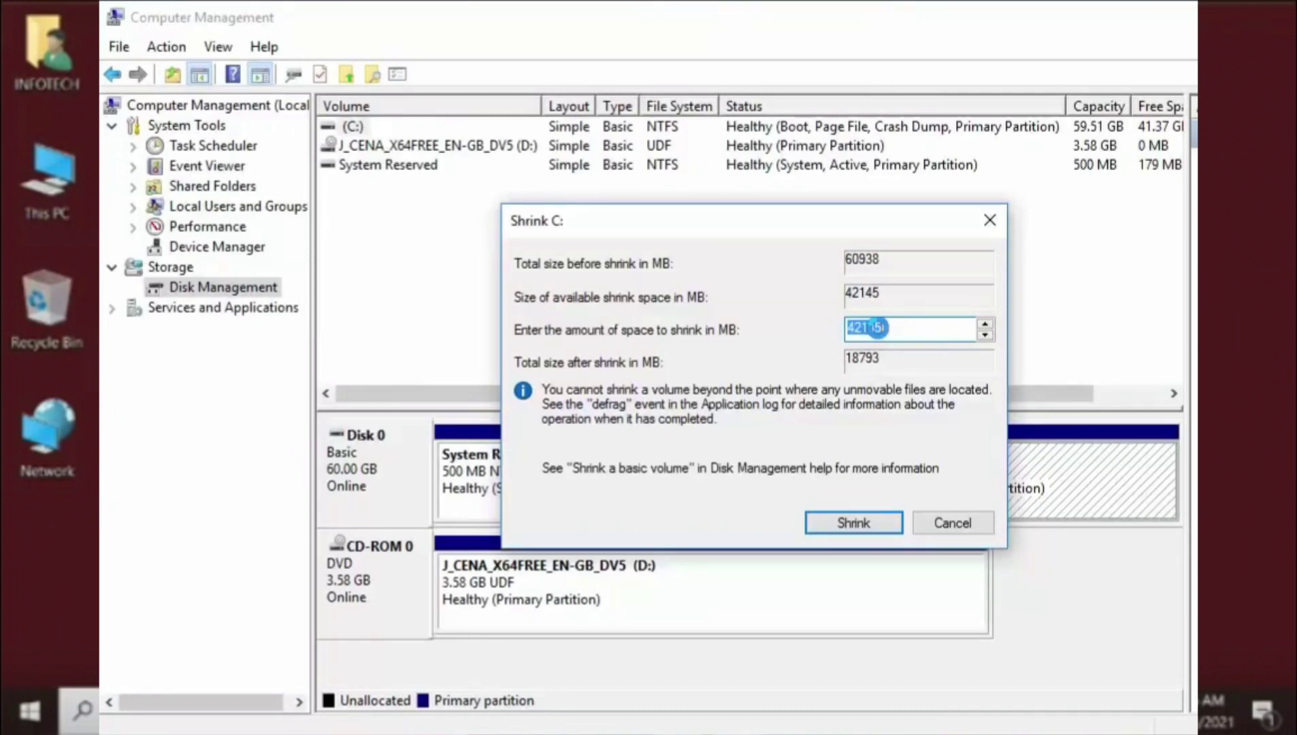
type("5000")
double_click(863, 327)
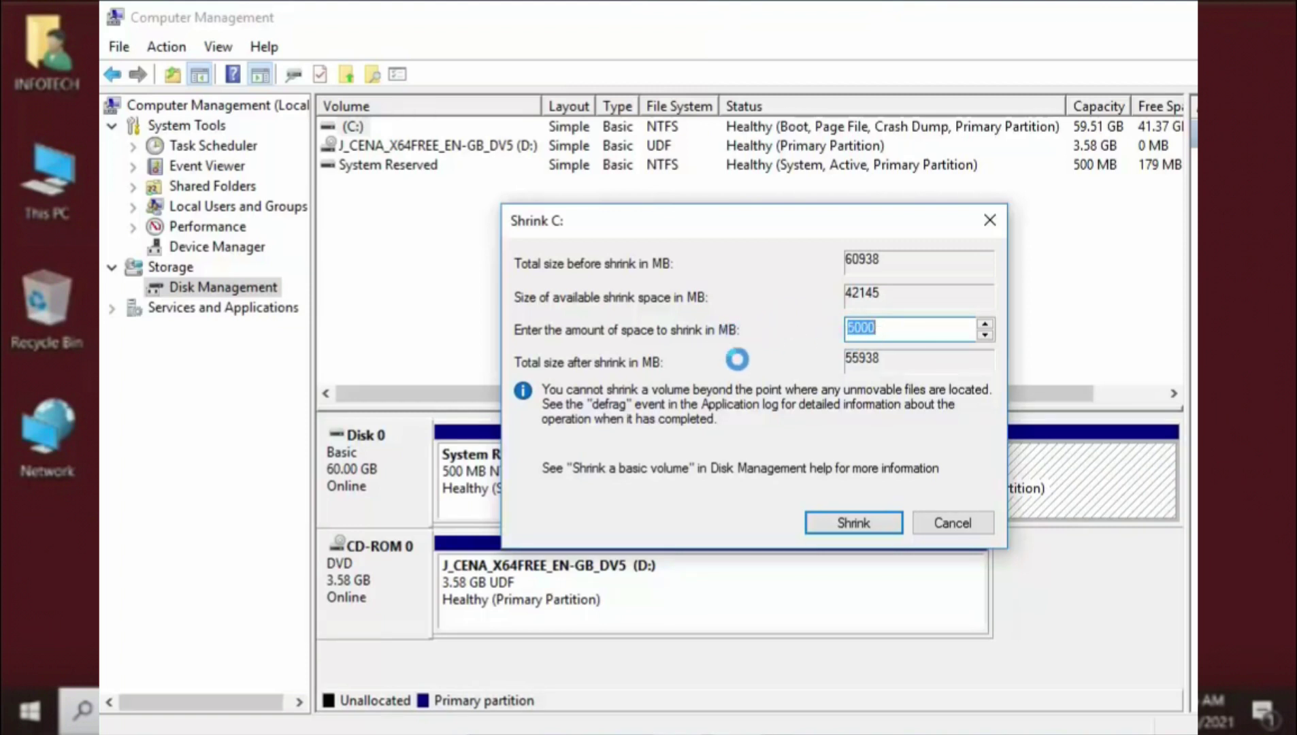
left_click(844, 521)
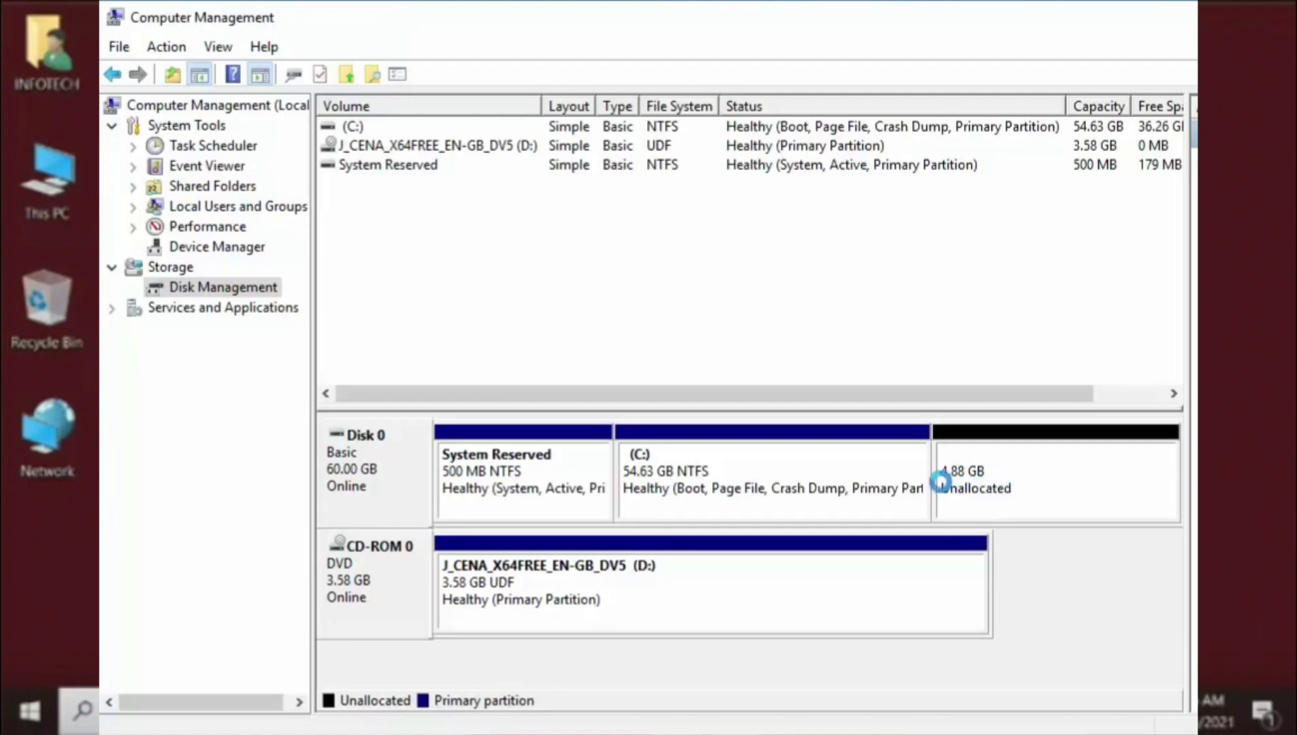
Step: Start a new simple volume in the unallocated space on Disk 0 with a size of 4999 MB
left_click(1009, 467)
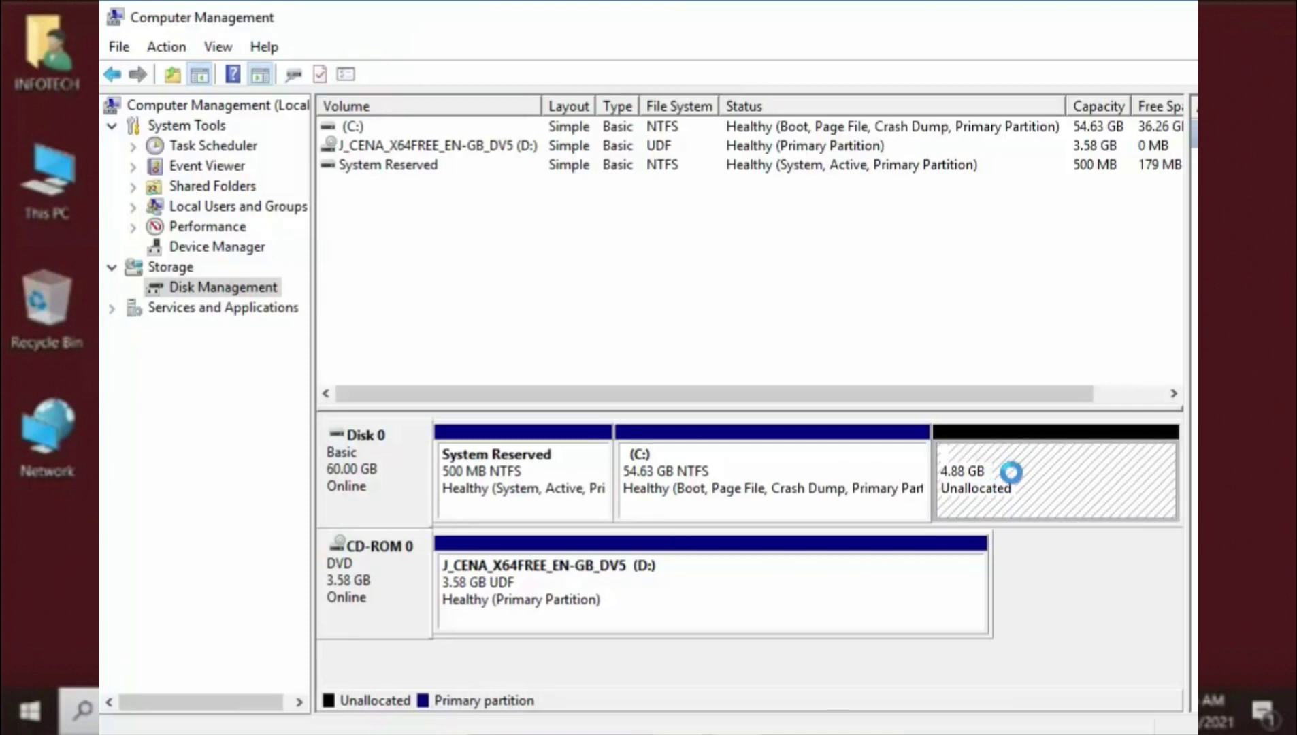
right_click(1008, 468)
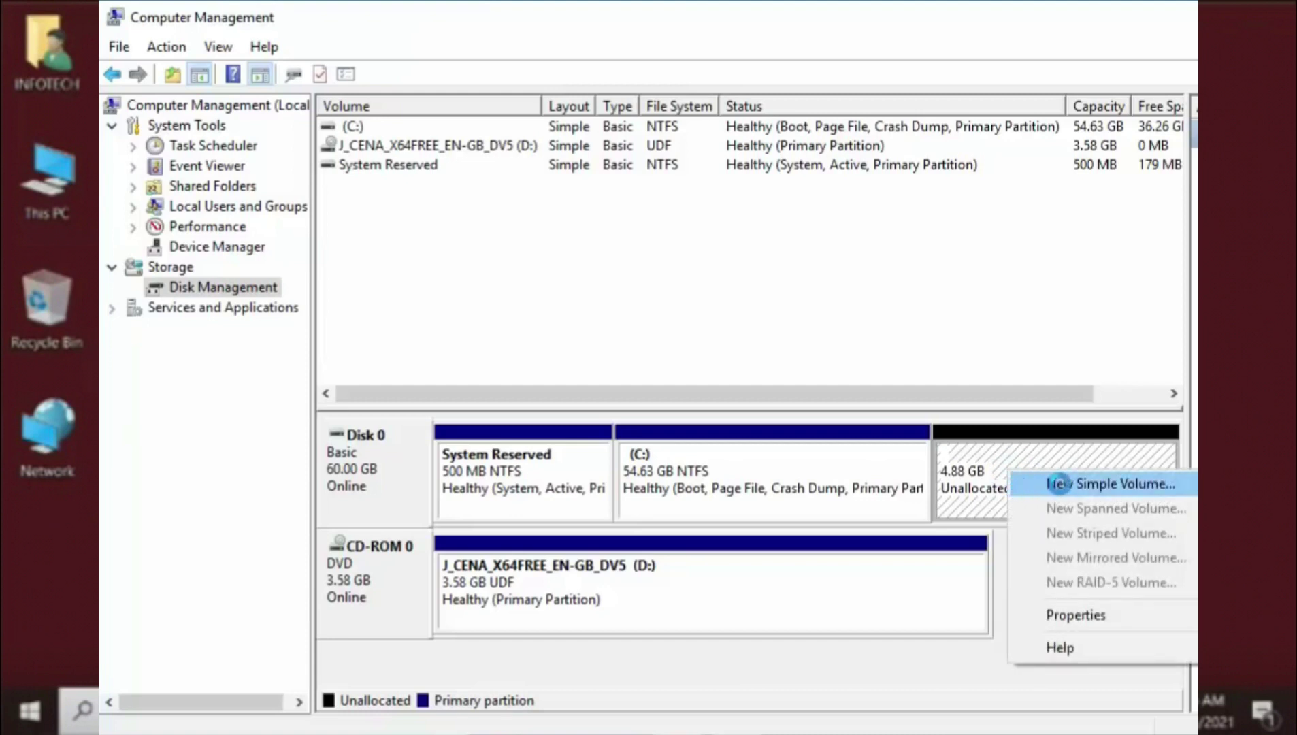
left_click(1053, 483)
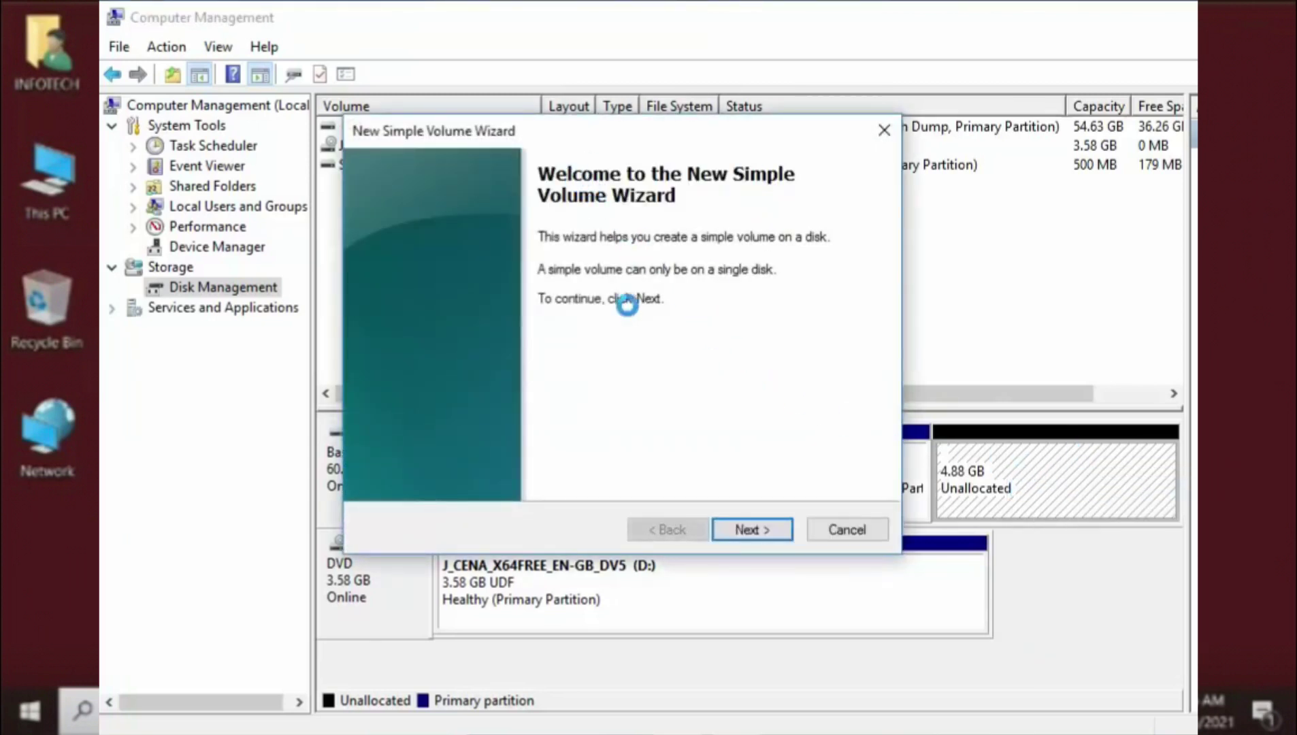
left_click_drag(626, 131, 831, 146)
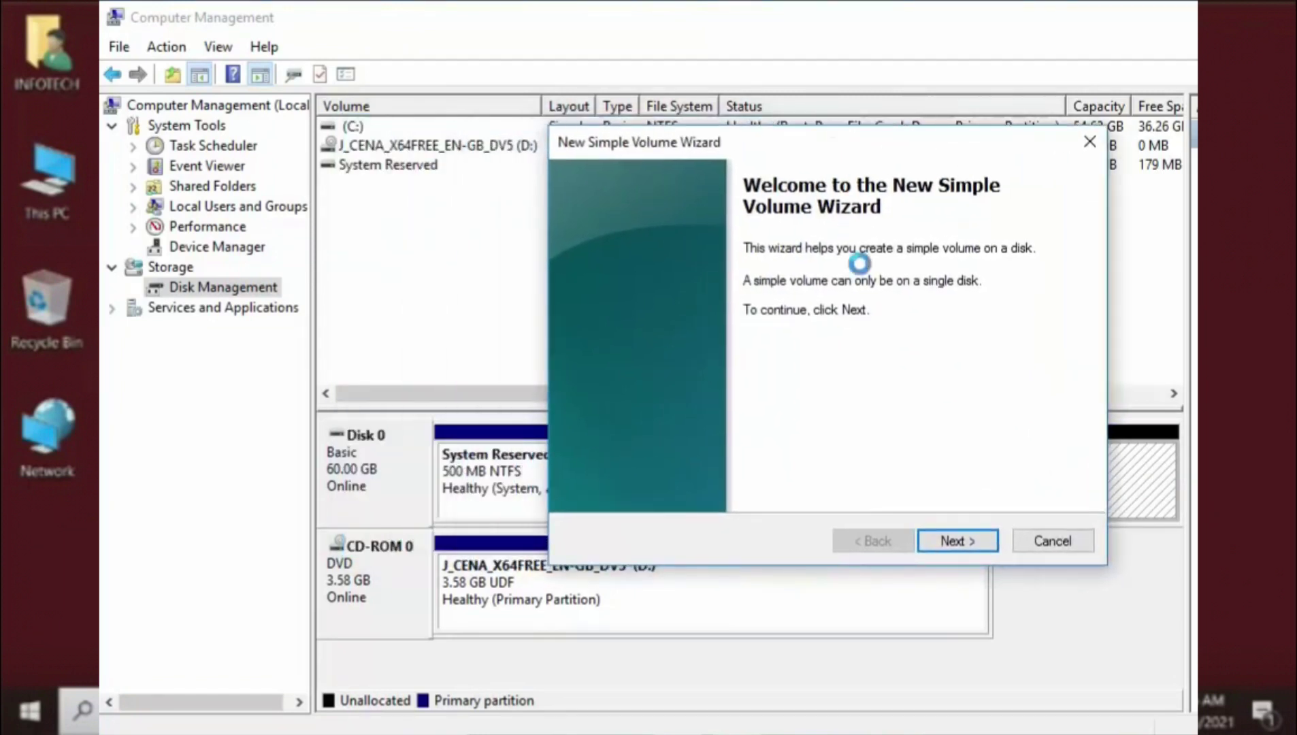
left_click(953, 538)
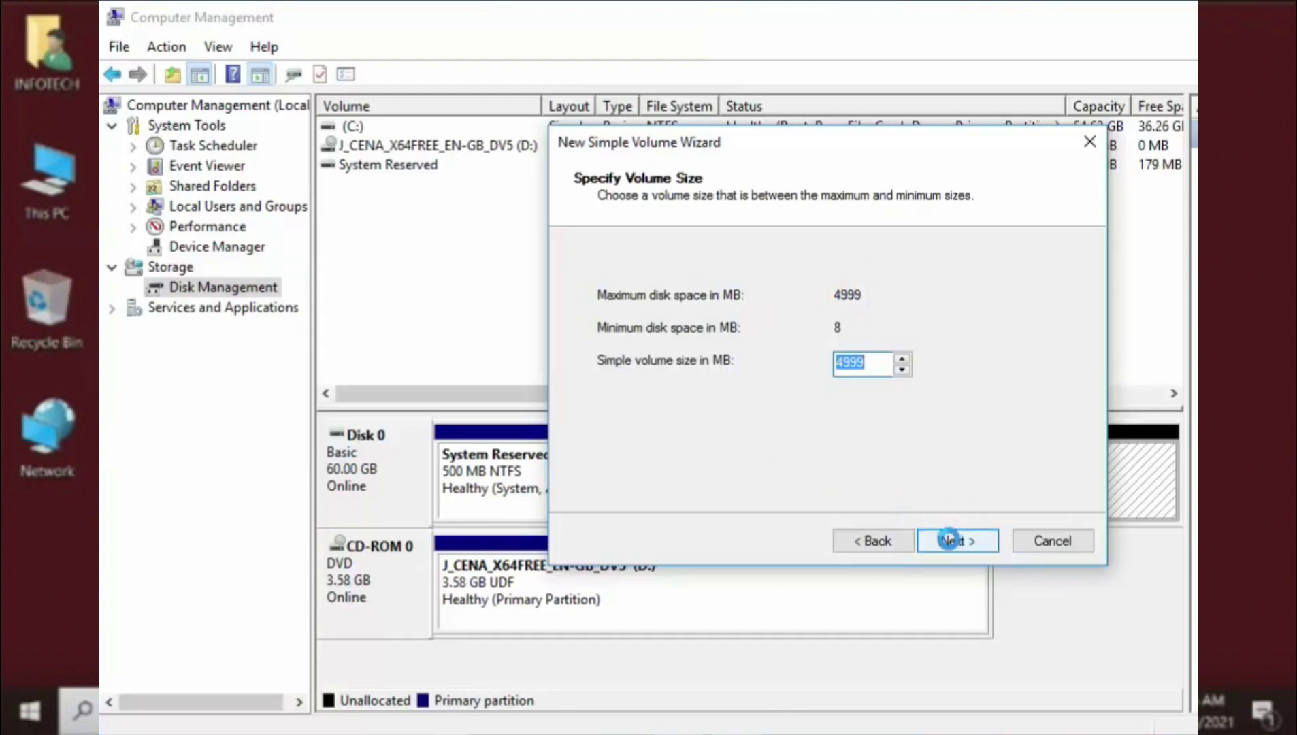
left_click(960, 536)
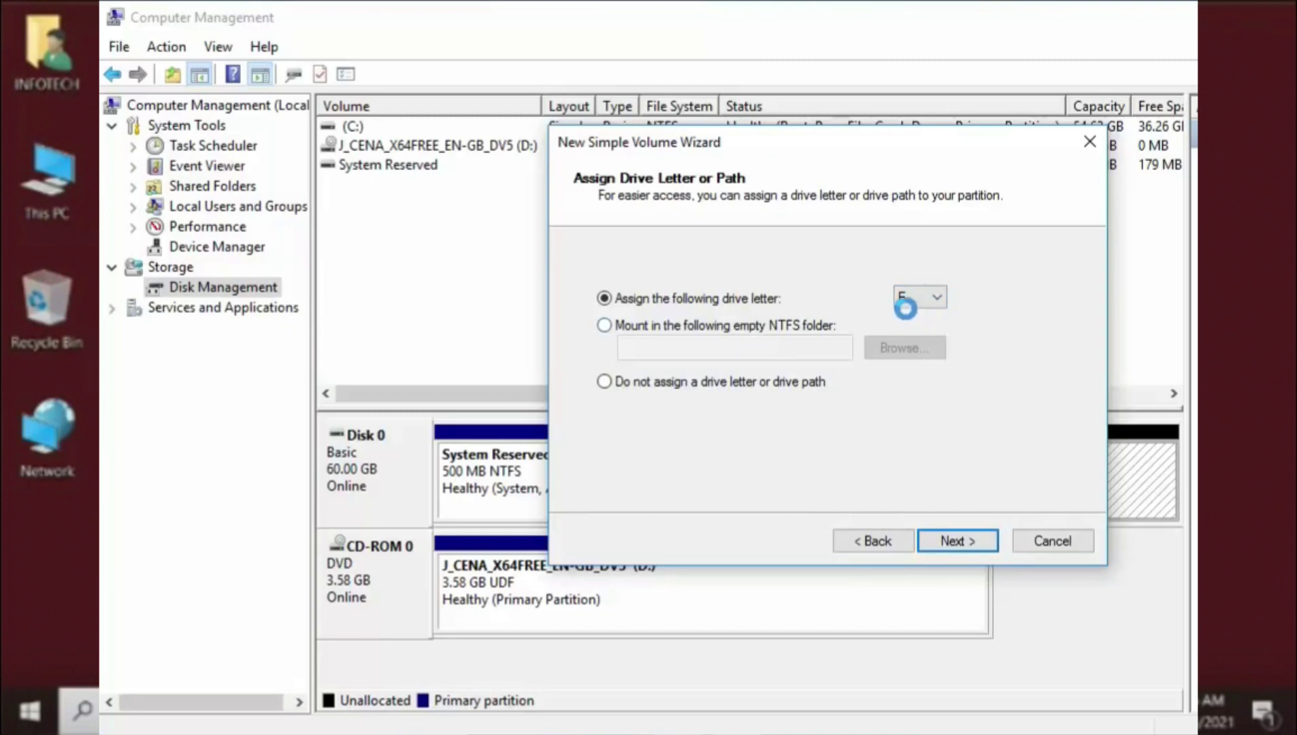
Step: Assign drive letter E to the new volume and continue to the format settings
left_click(941, 299)
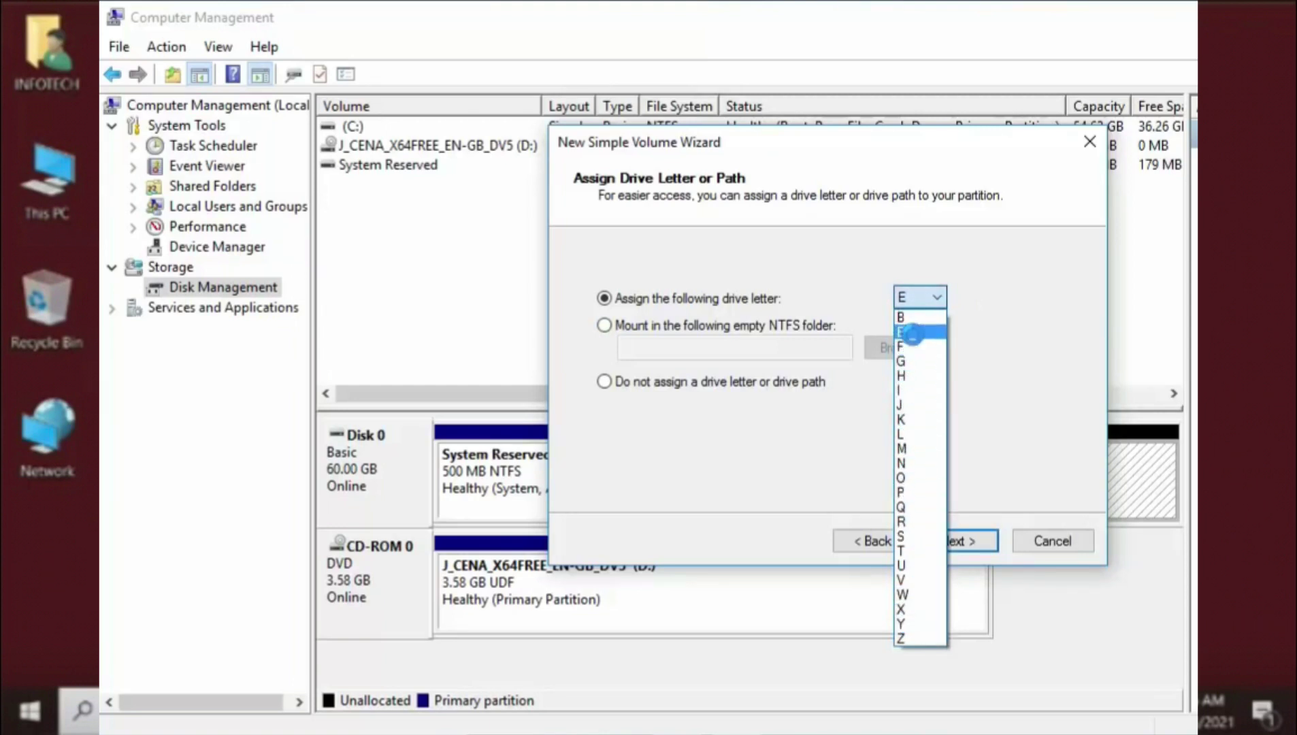
left_click(912, 333)
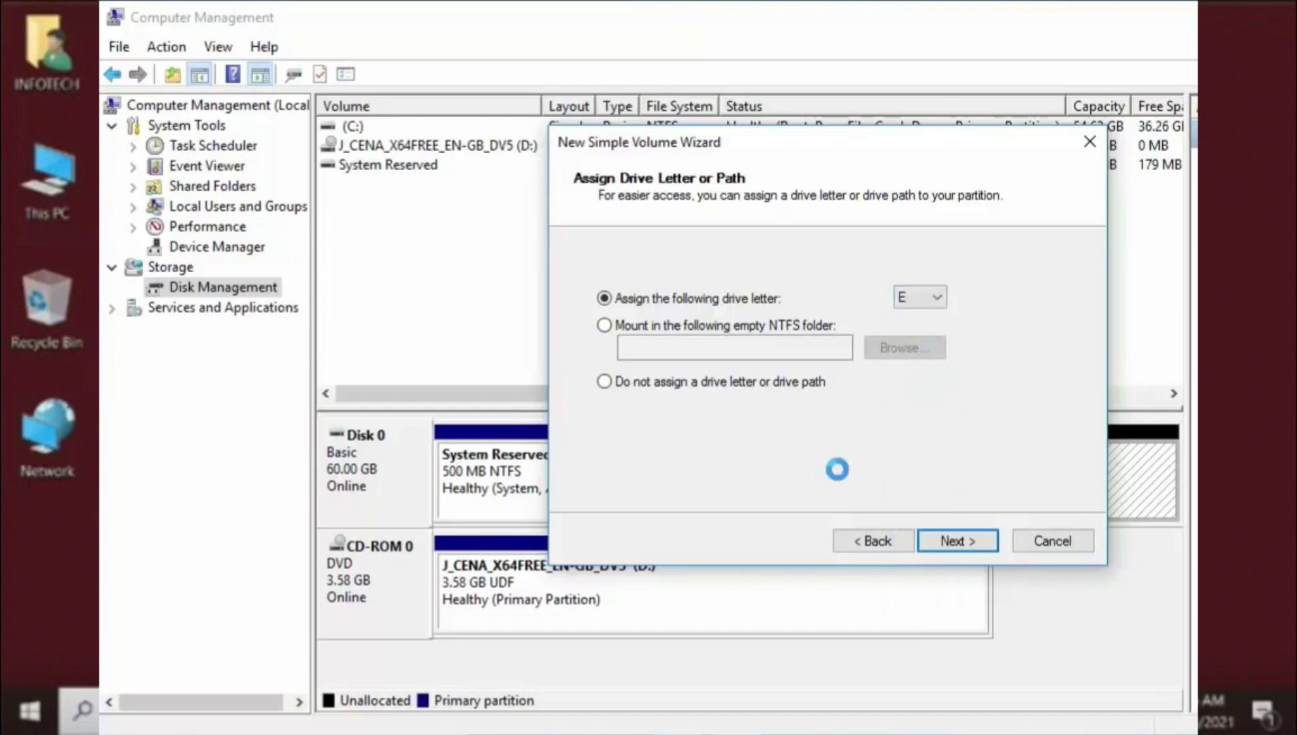
left_click(950, 541)
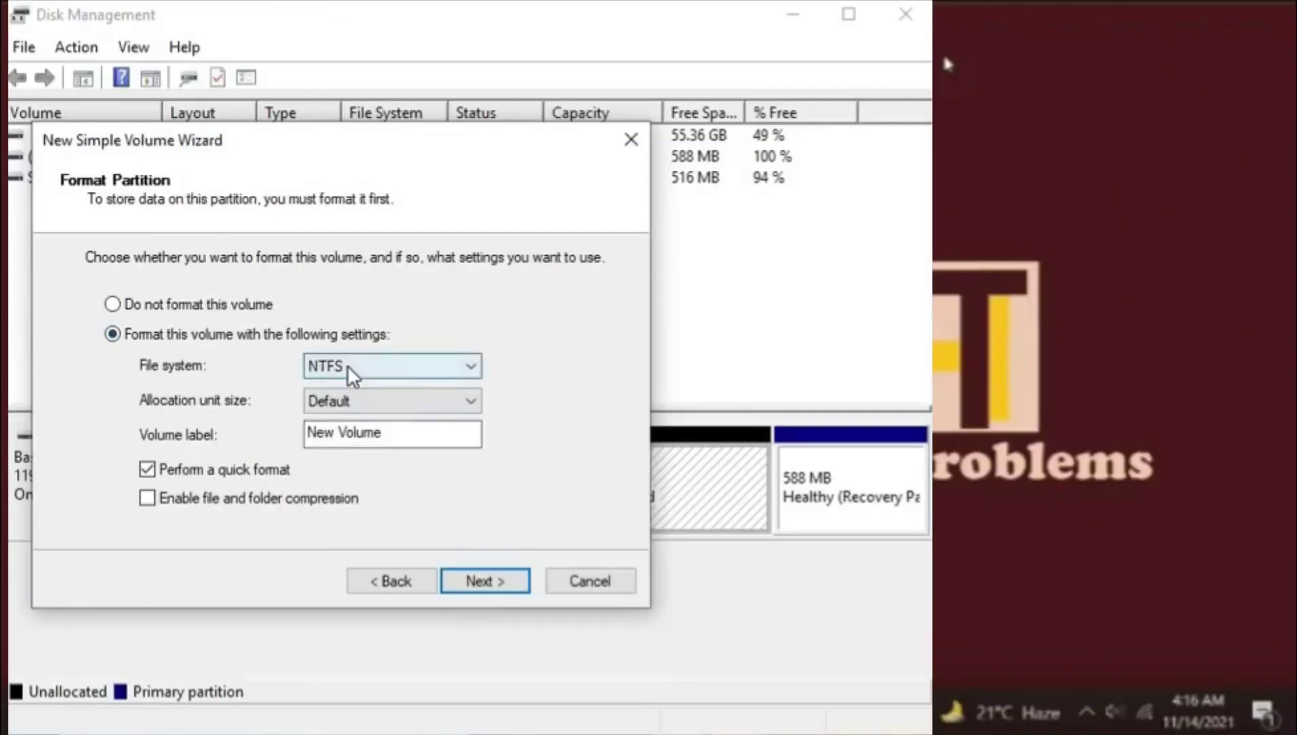
Step: Switch the new volume's file system to FAT32 and back to NTFS
left_click(349, 371)
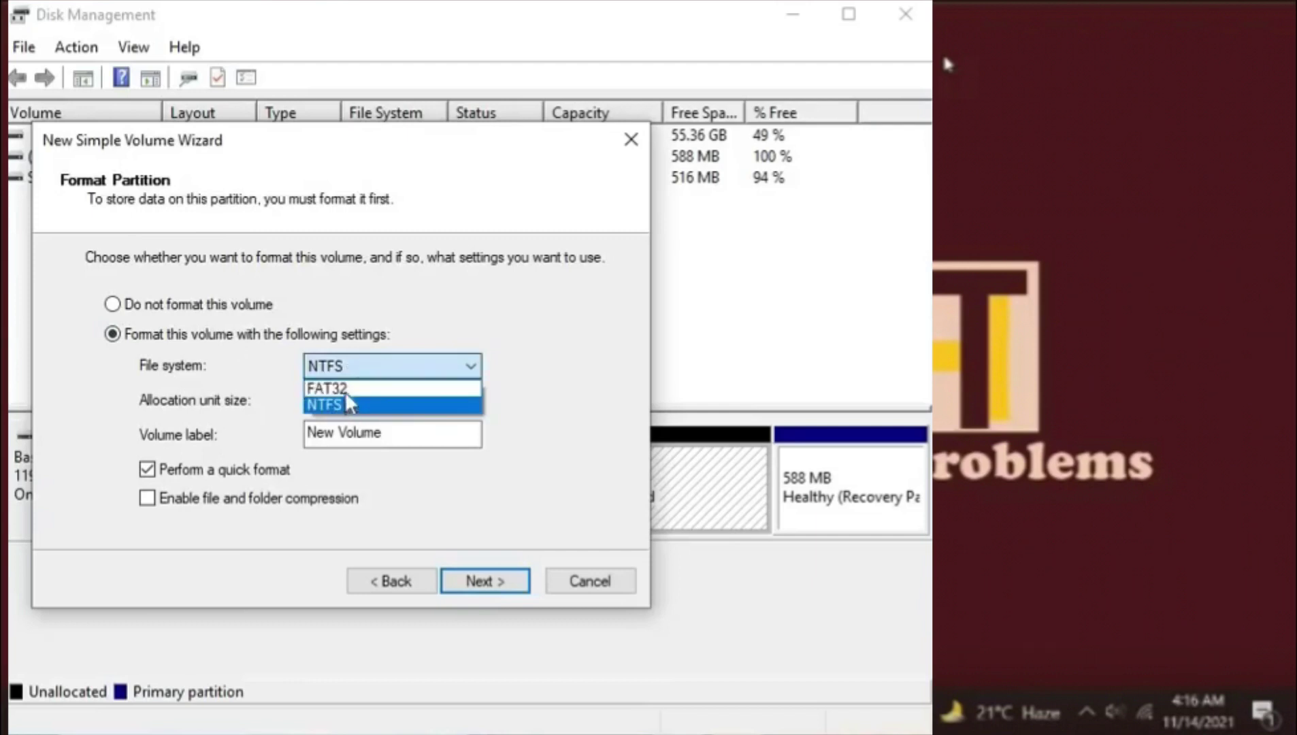
key("Up")
key("Return")
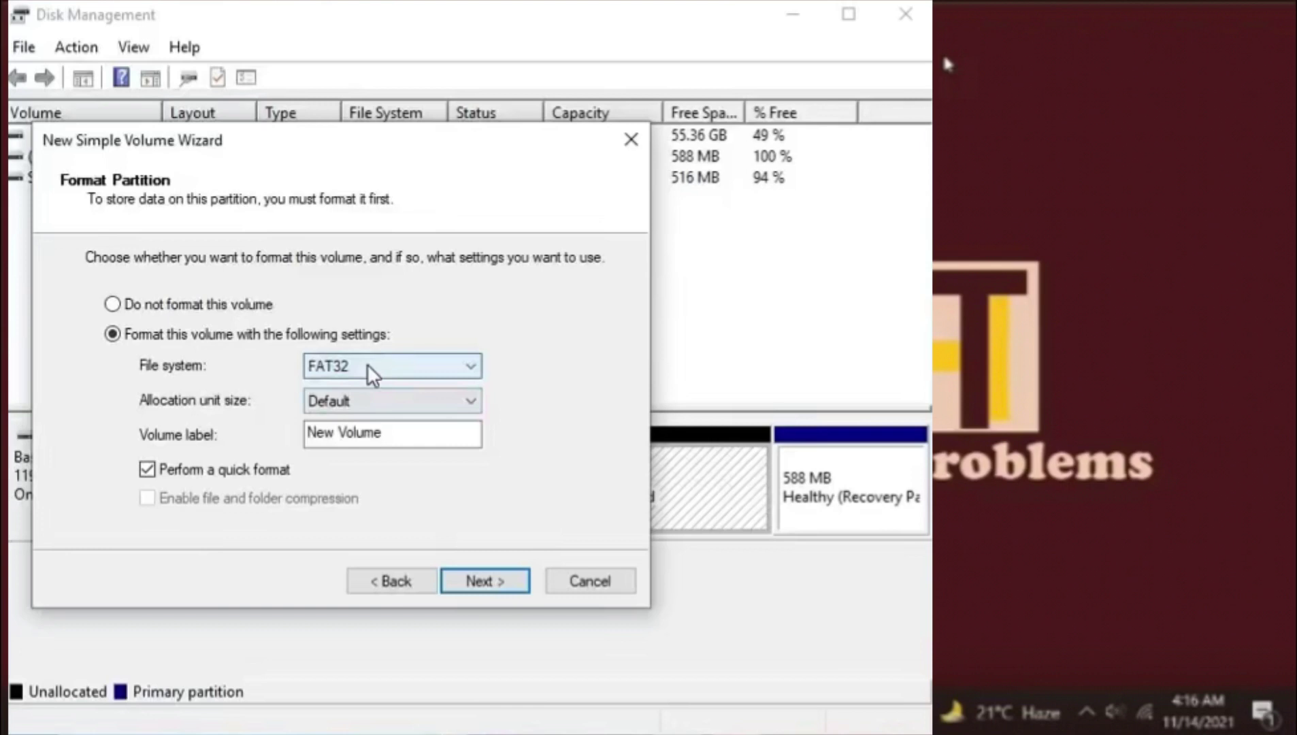
left_click(371, 374)
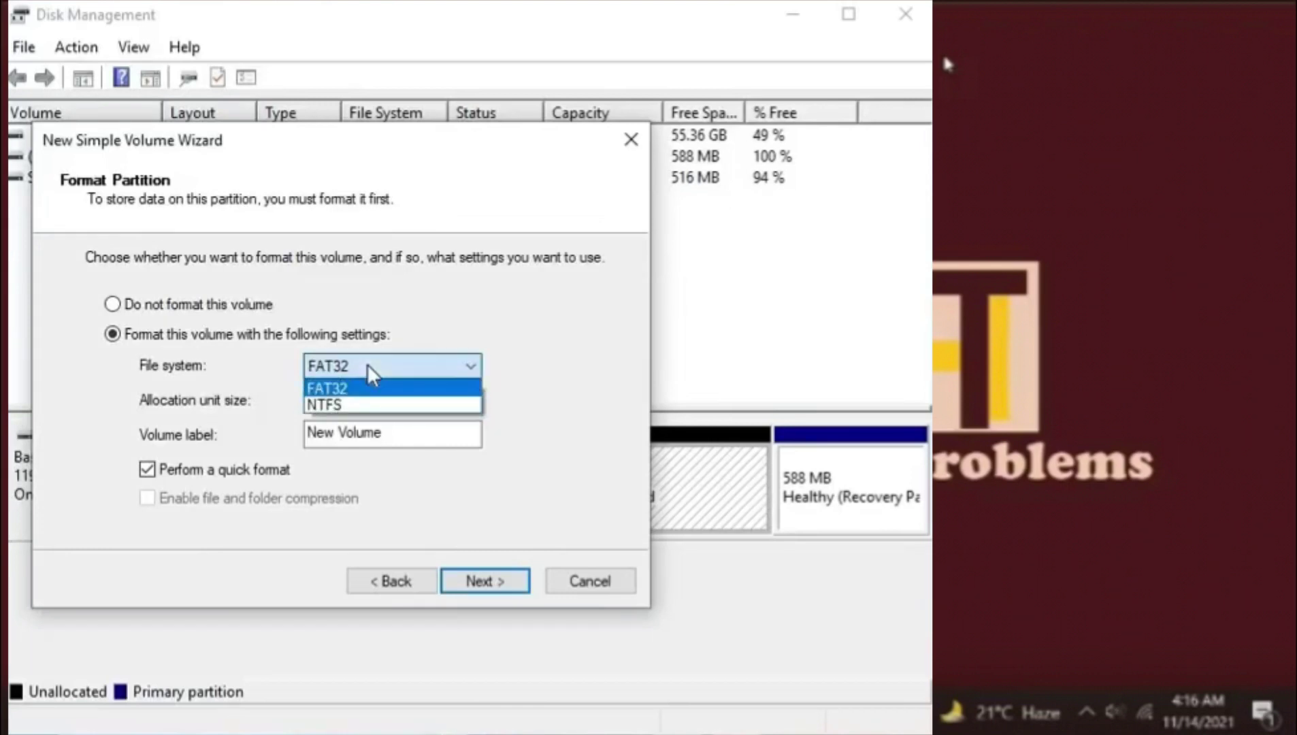
left_click(343, 404)
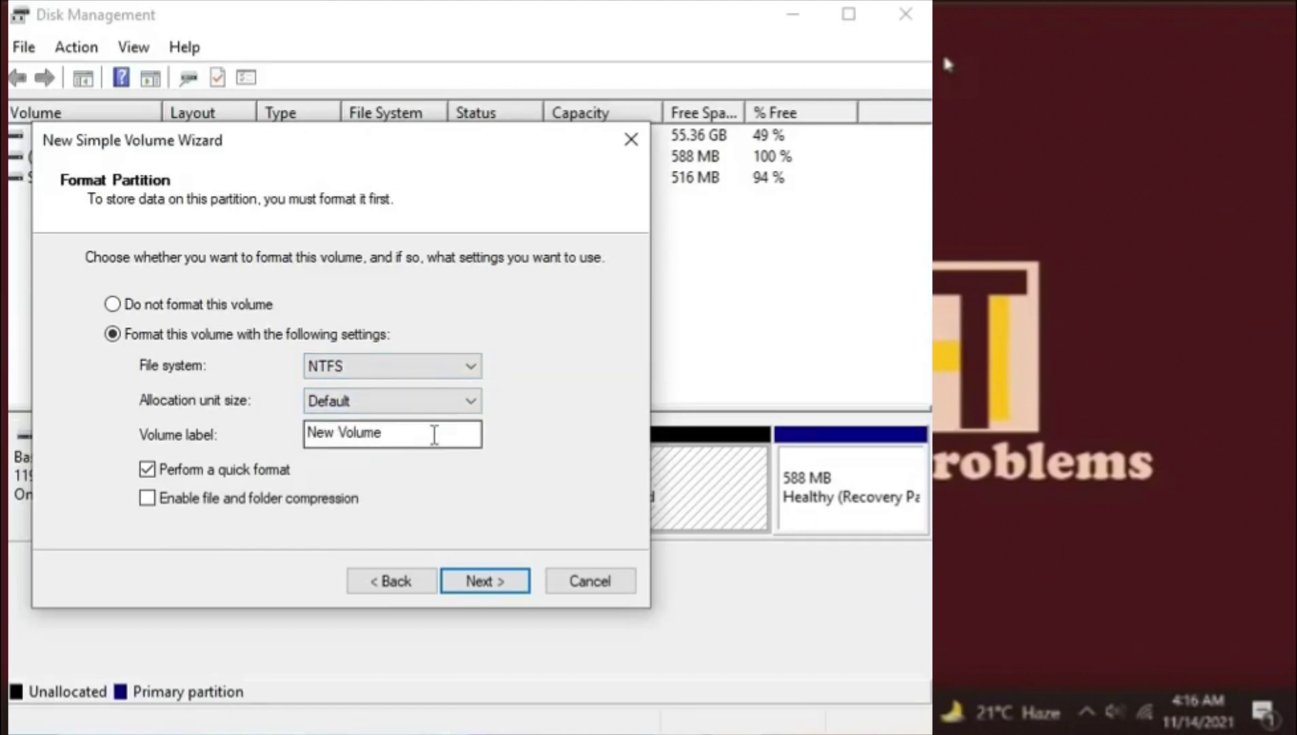
Step: Choose to format the volume with the NTFS settings, label it Data, and continue to the wizard's summary
left_click_drag(434, 434, 240, 440)
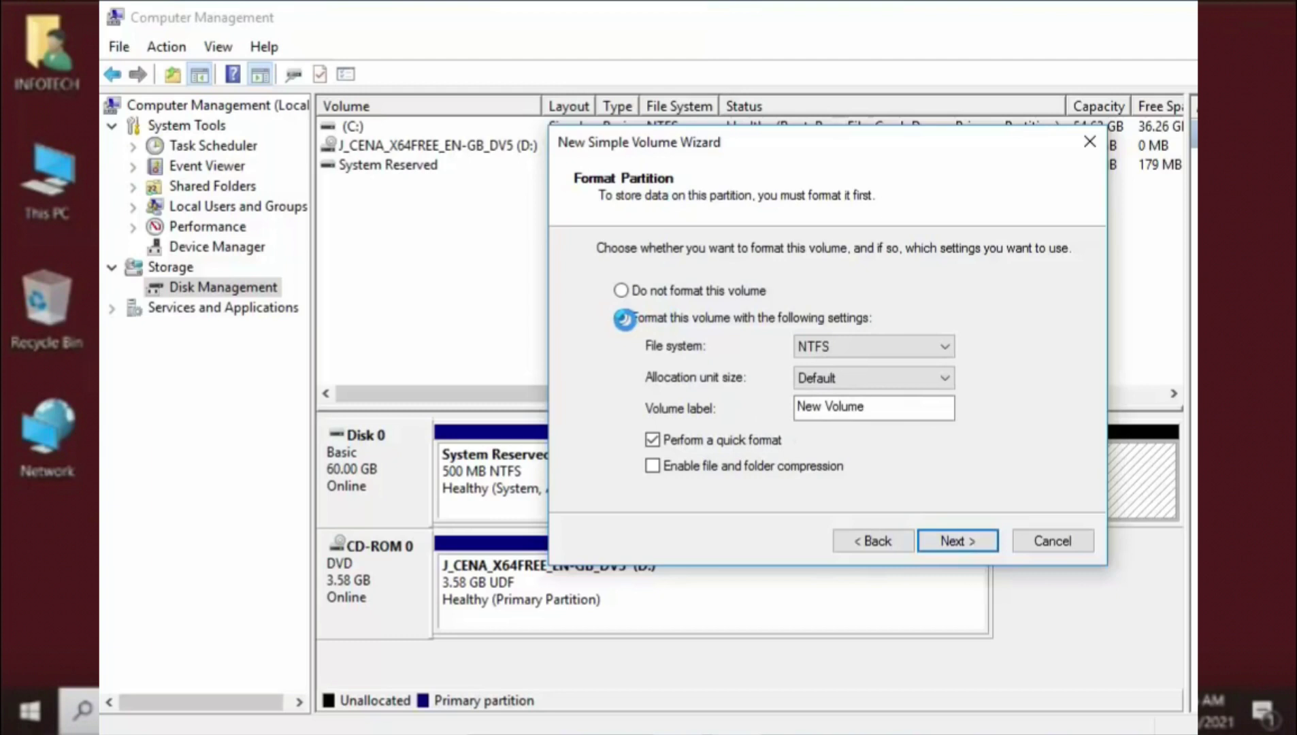
left_click(645, 317)
left_click(882, 409)
key("ctrl+a")
key("BackSpace")
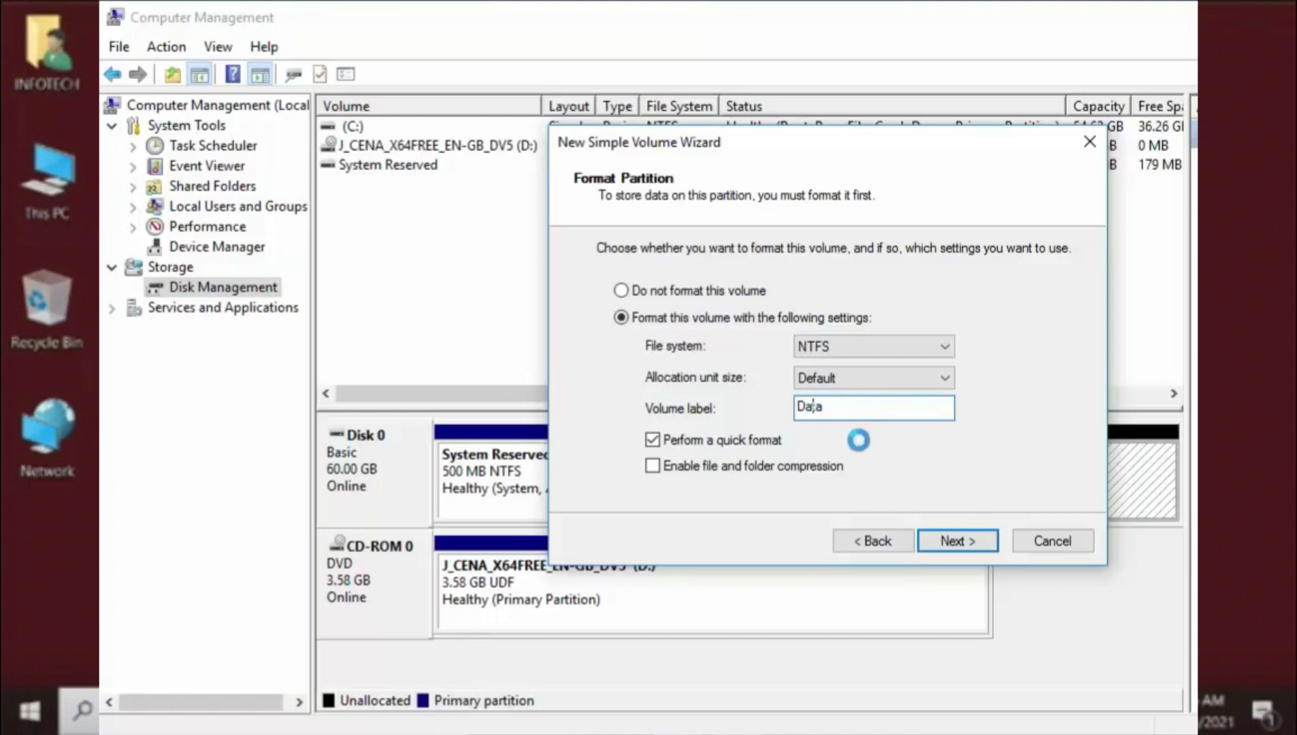
left_click(958, 540)
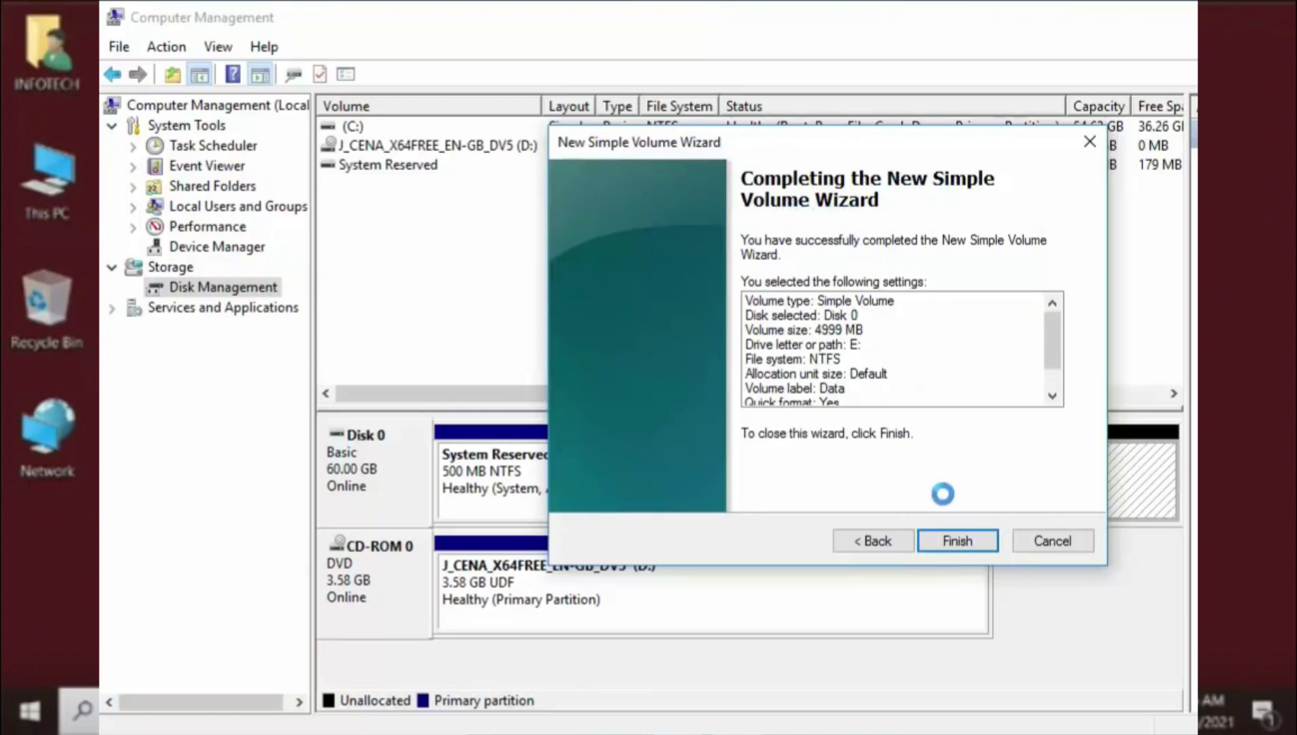
Step: Finish the New Simple Volume Wizard to create the 4999 MB NTFS volume Data (E:) on Disk 0
left_click(955, 541)
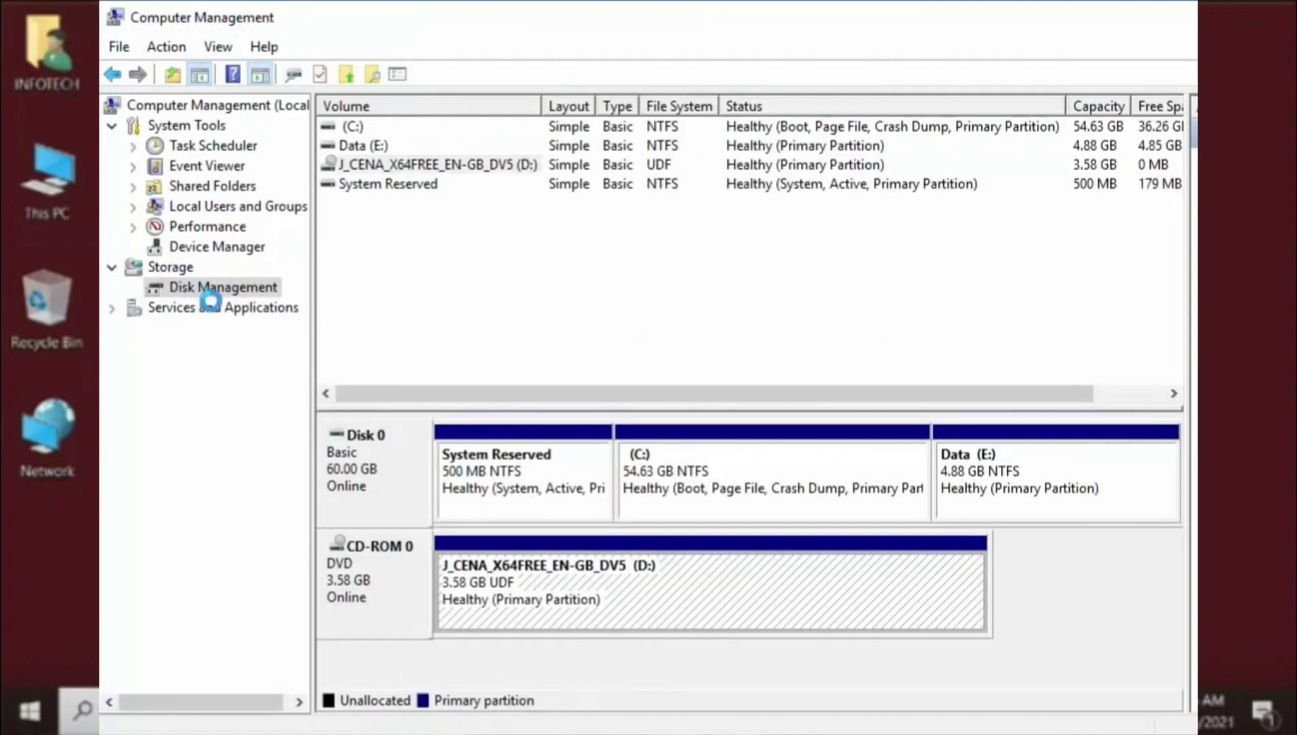
Step: Delete the Data (E:) volume from Disk 0 and accept that all its data is erased
left_click(998, 476)
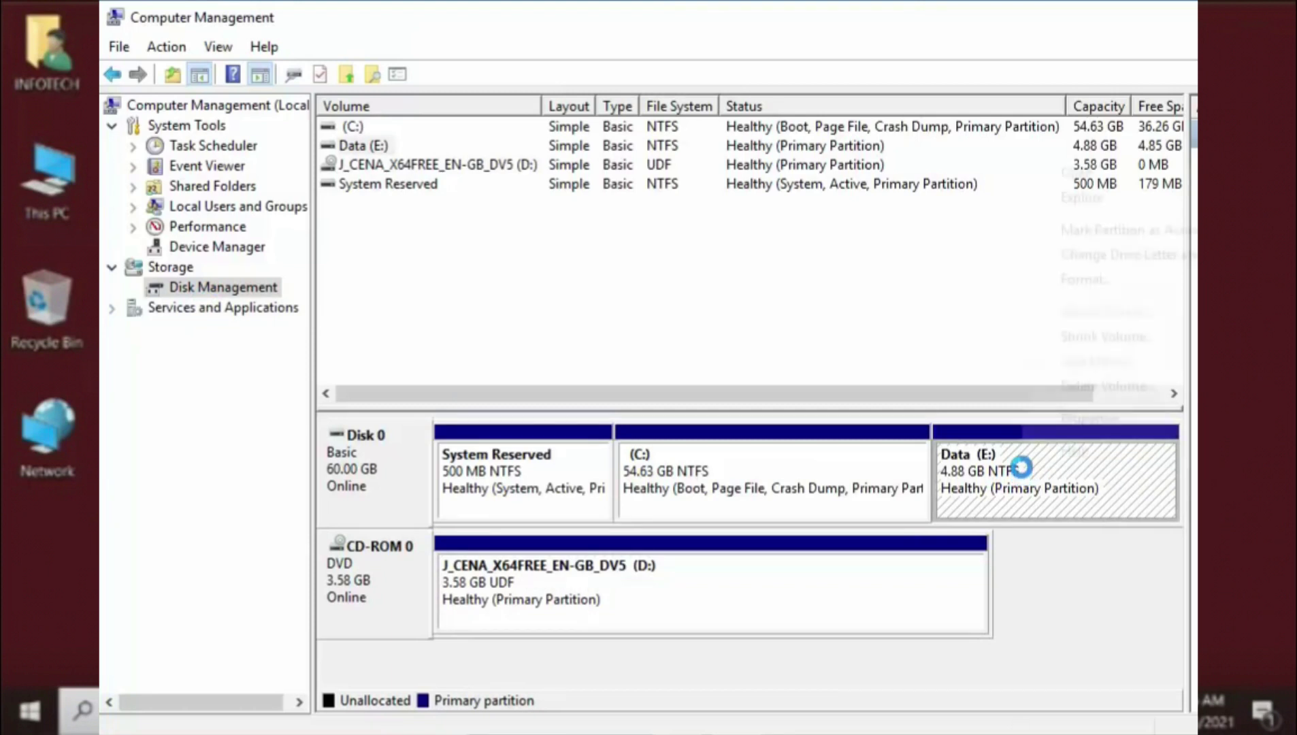
right_click(1020, 468)
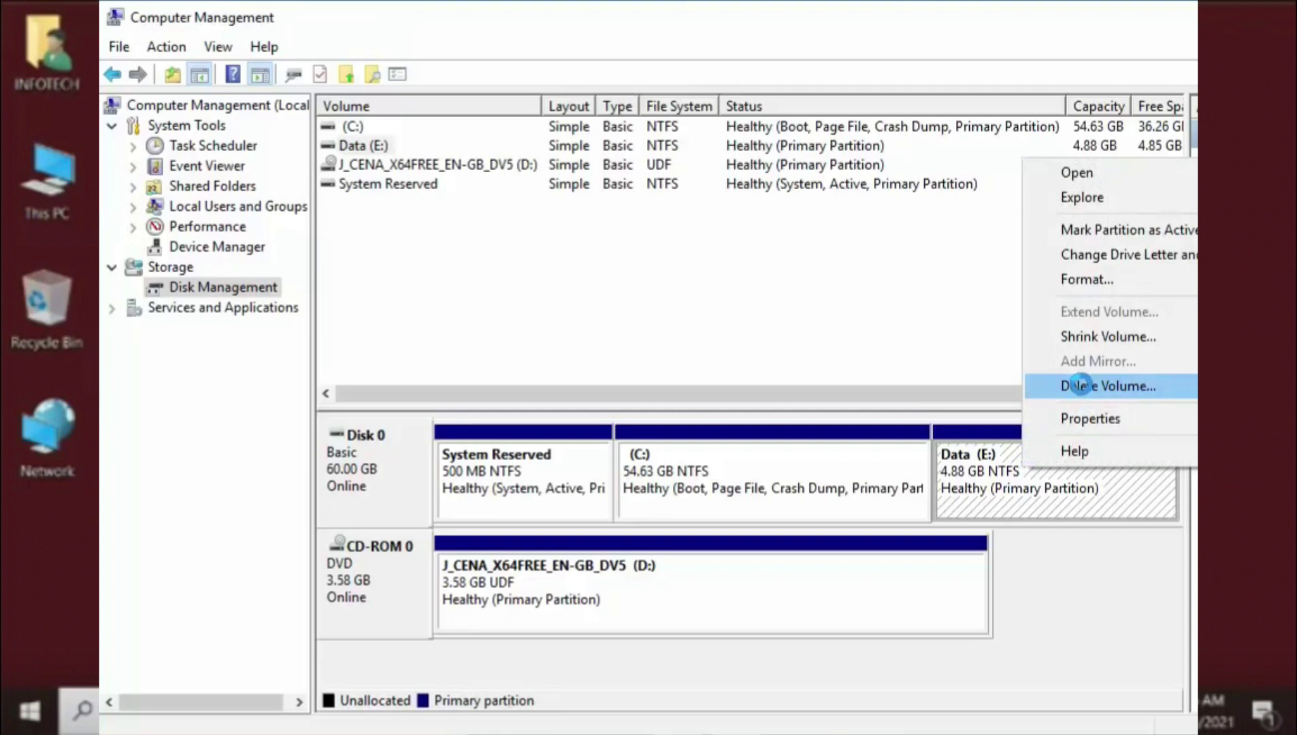
left_click(1079, 385)
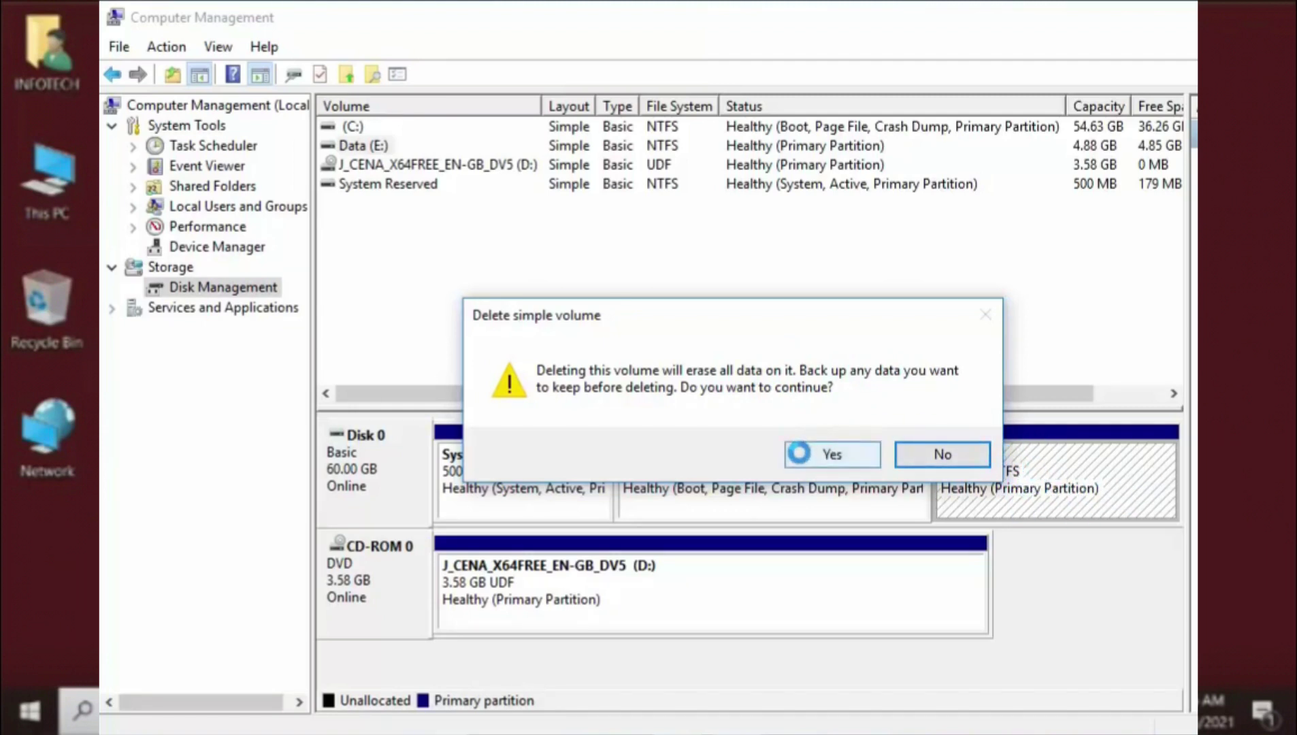
left_click(820, 454)
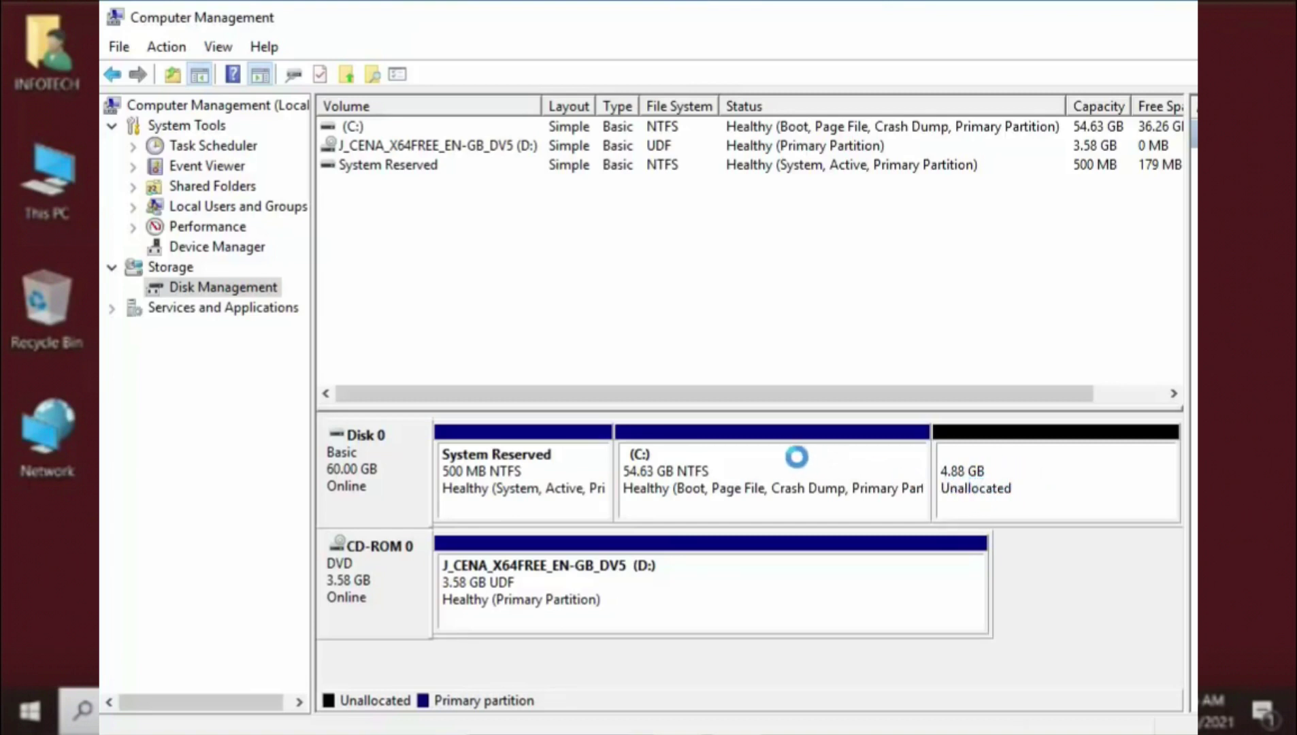
Step: Extend the C: volume with all 4999 MB of the unallocated space on Disk 0
left_click(749, 467)
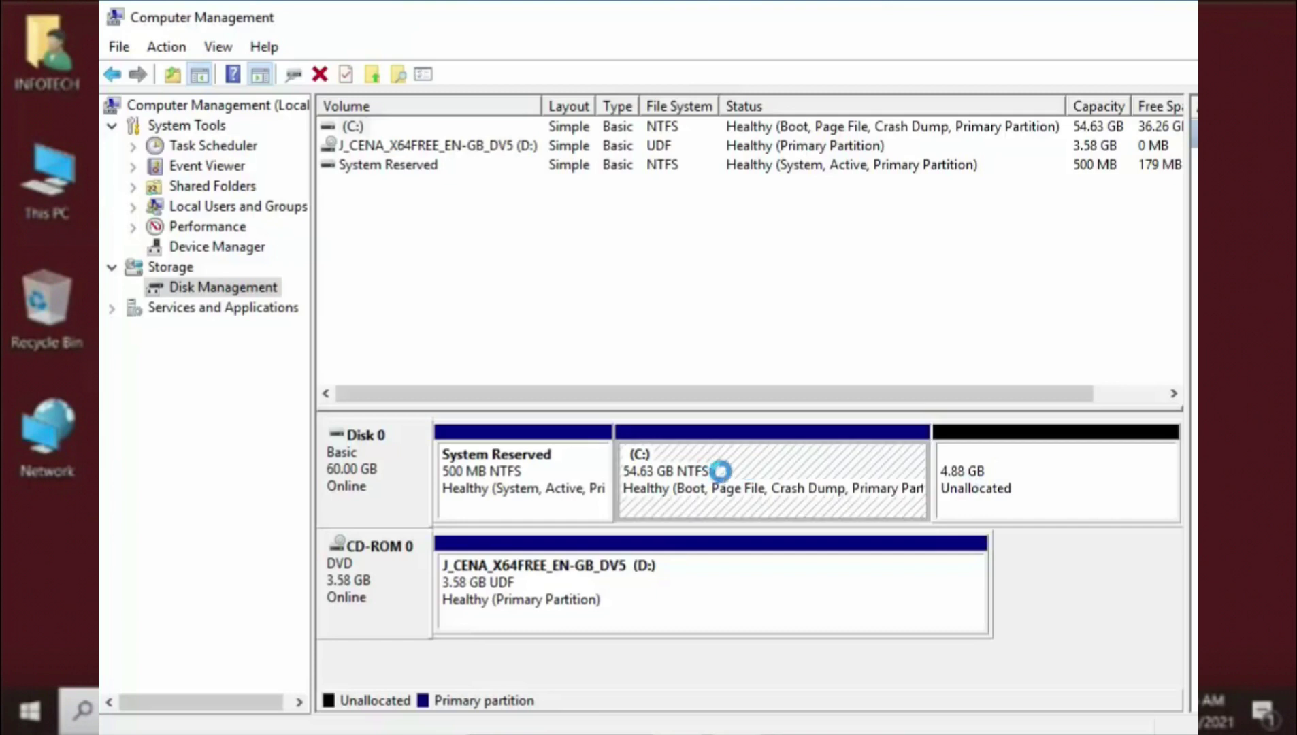
right_click(733, 463)
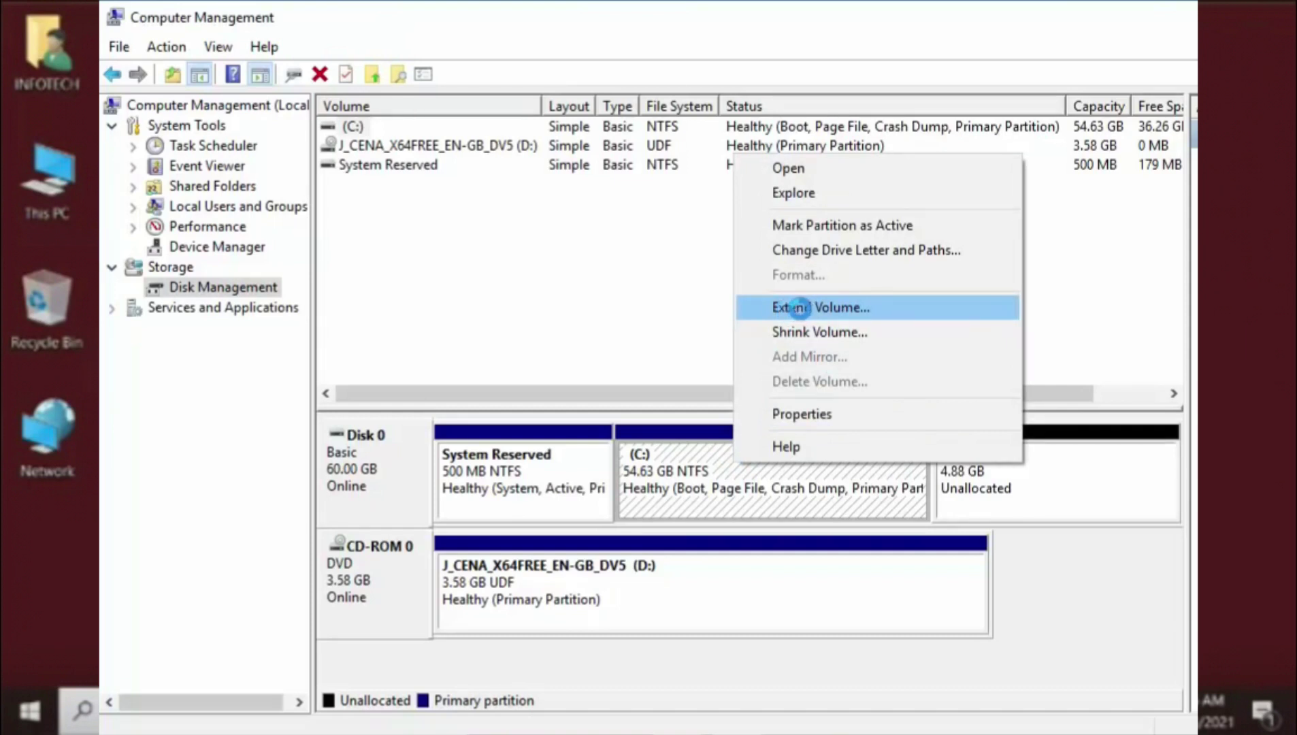
left_click(800, 308)
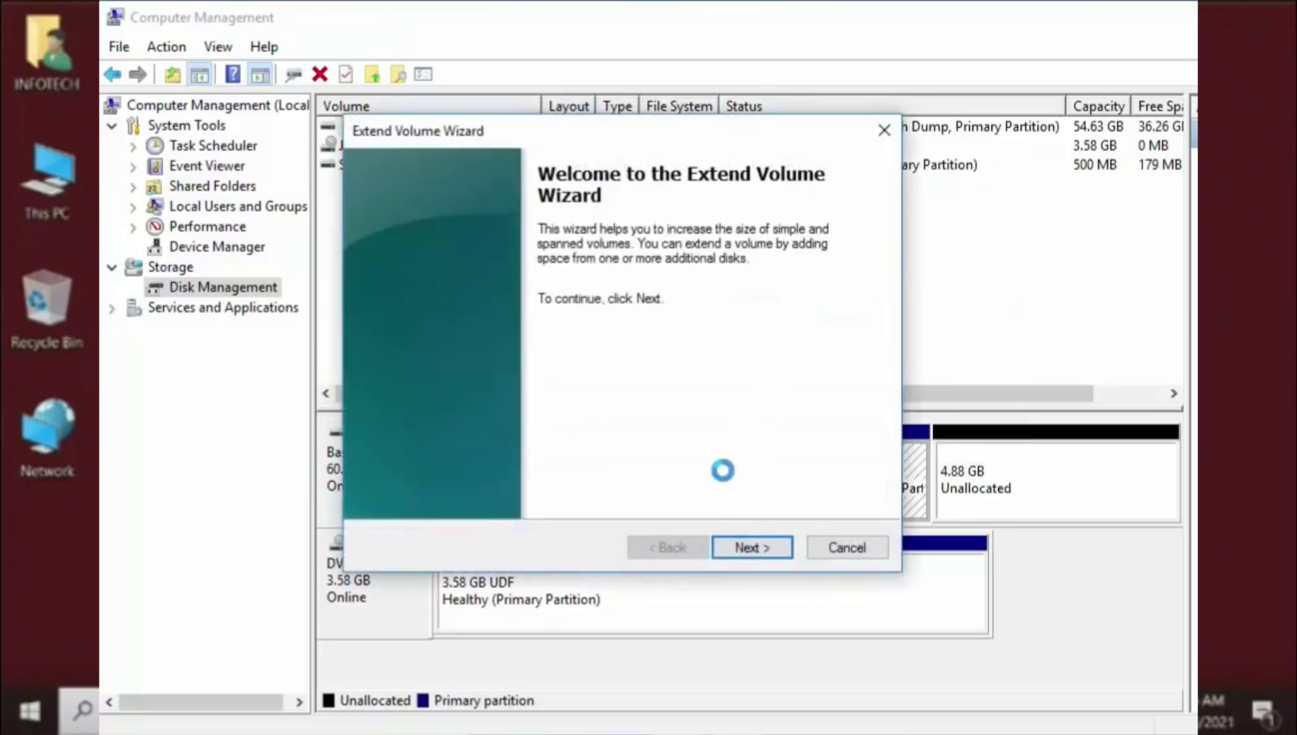
left_click(735, 539)
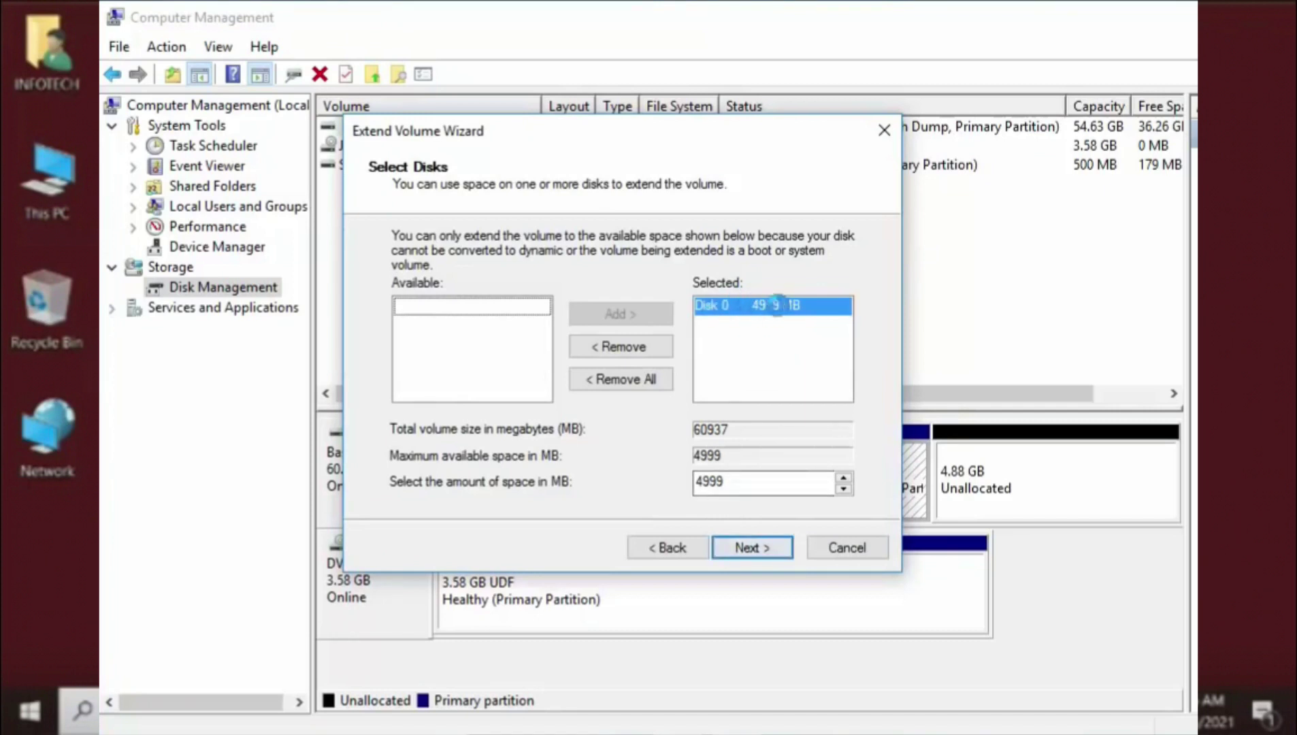
left_click(747, 542)
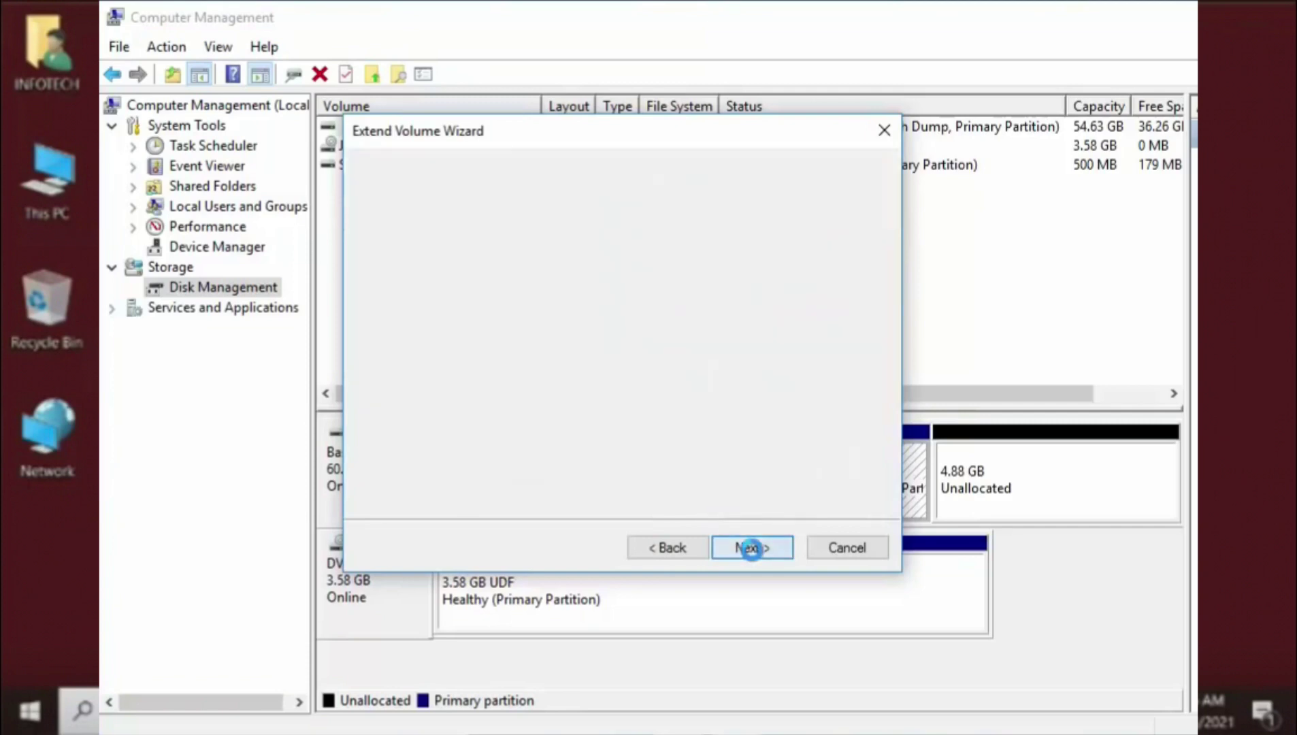
left_click(749, 545)
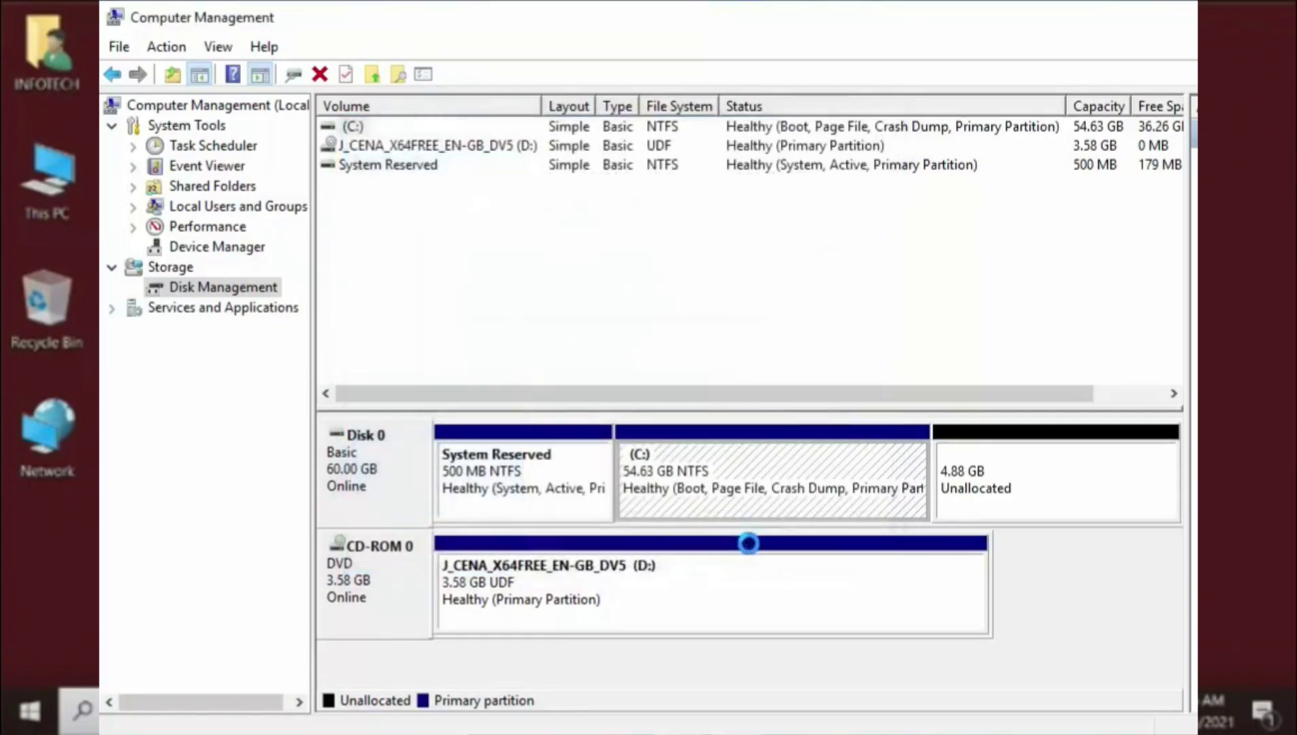